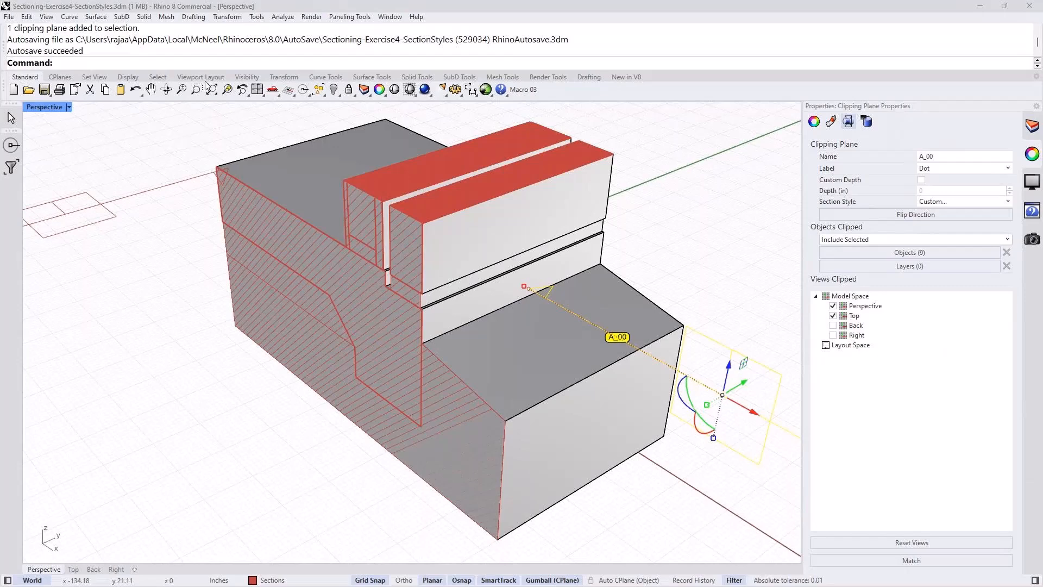
Open Sectioning-Exercise5-SectionsViews.3dm from the ARTs Training folder and display the model's layer list.
{"action": "left_click", "coordinate": [132, 261]}
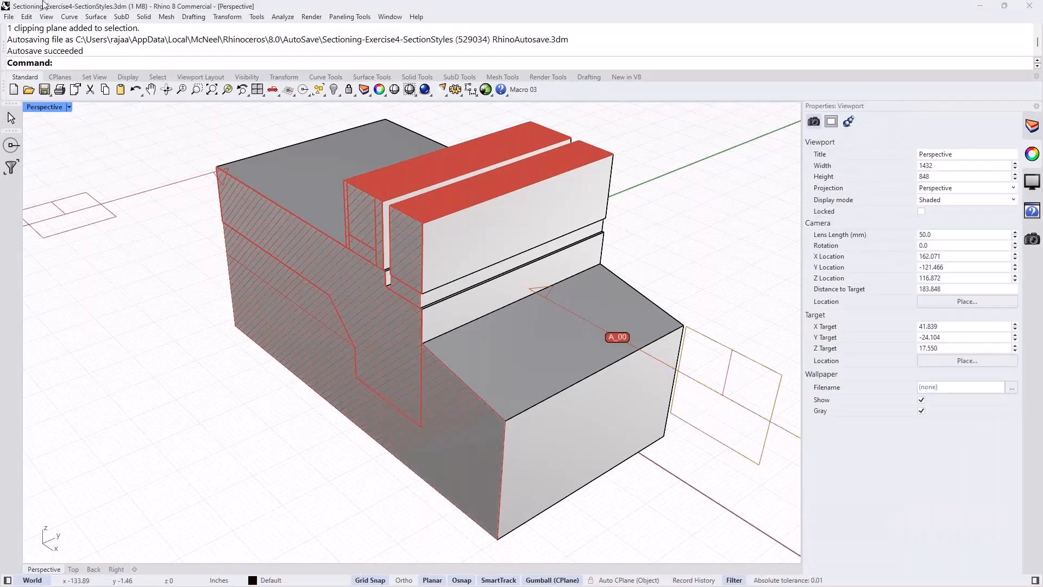
{"action": "left_click", "coordinate": [10, 20]}
{"action": "left_click", "coordinate": [31, 44]}
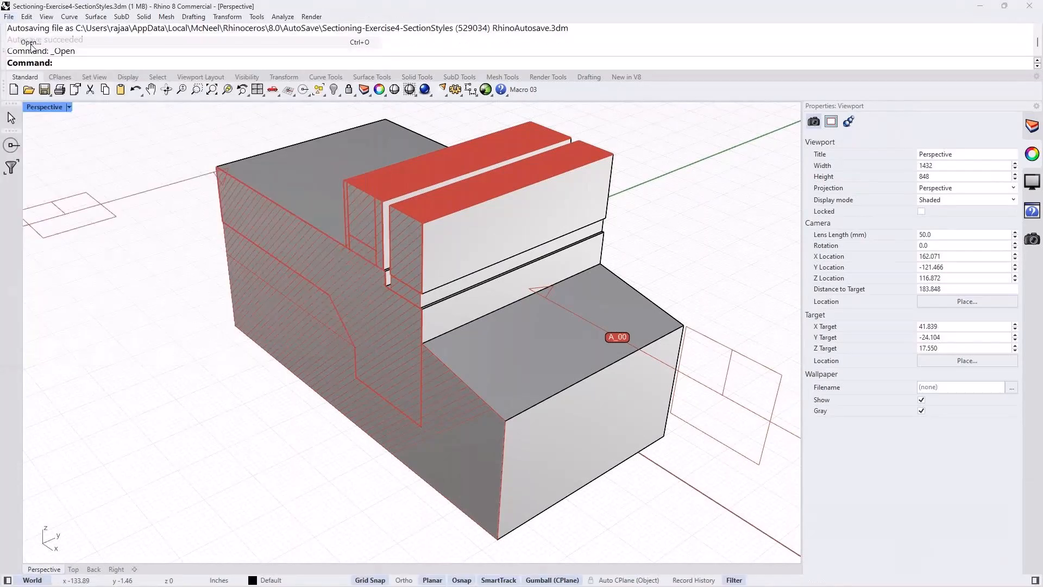
{"action": "left_click", "coordinate": [552, 323]}
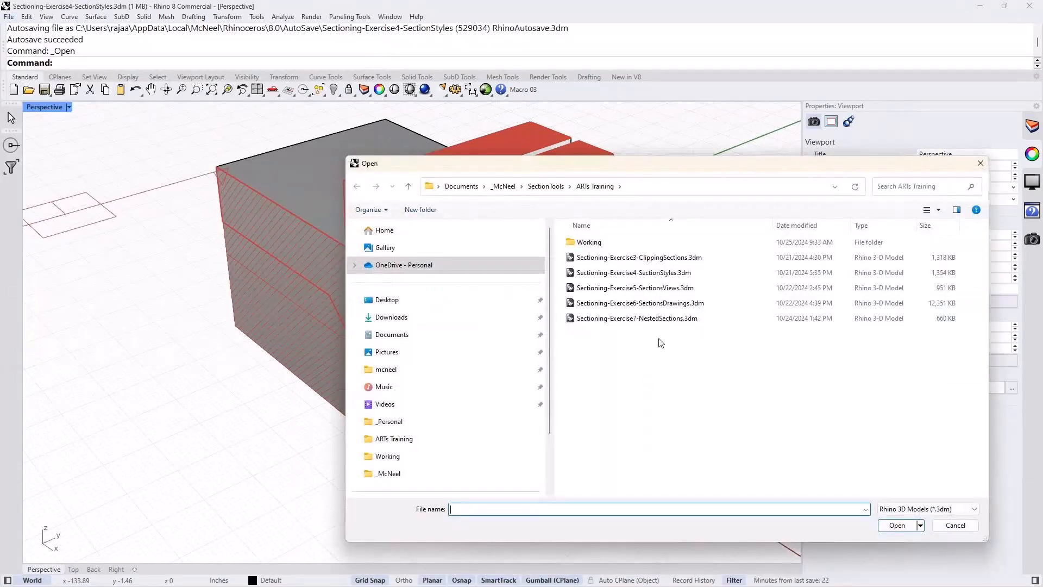
{"action": "double_click", "coordinate": [634, 290]}
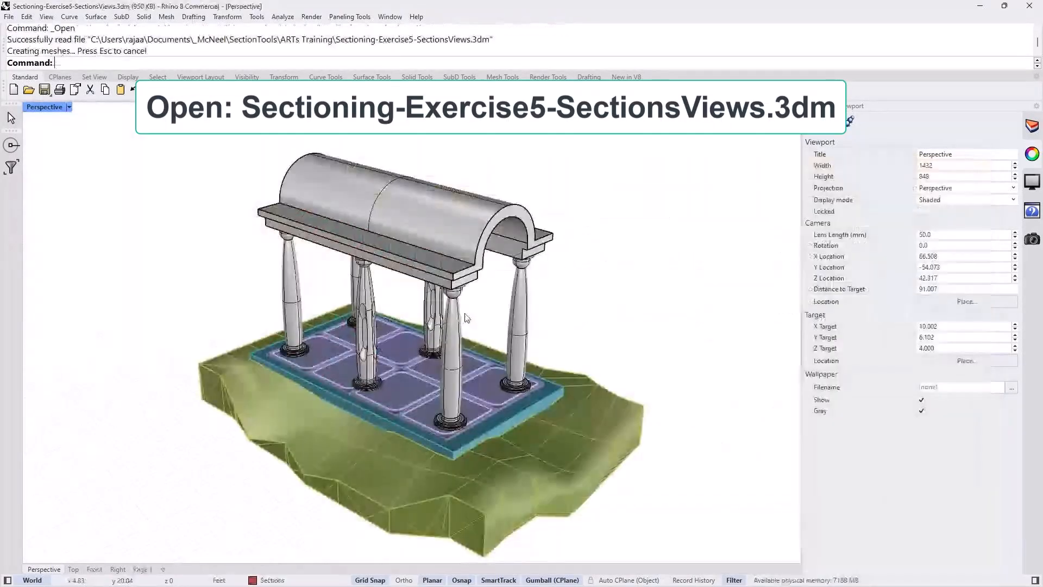
{"action": "right_click_drag", "start_coordinate": [612, 326], "coordinate": [670, 317], "text": "shift"}
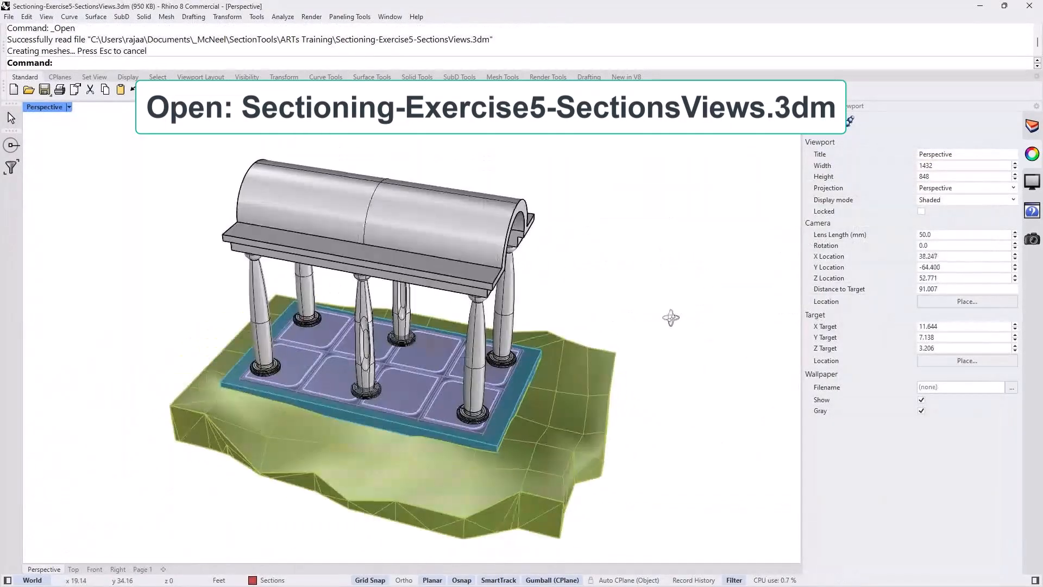
{"action": "left_click", "coordinate": [1032, 126]}
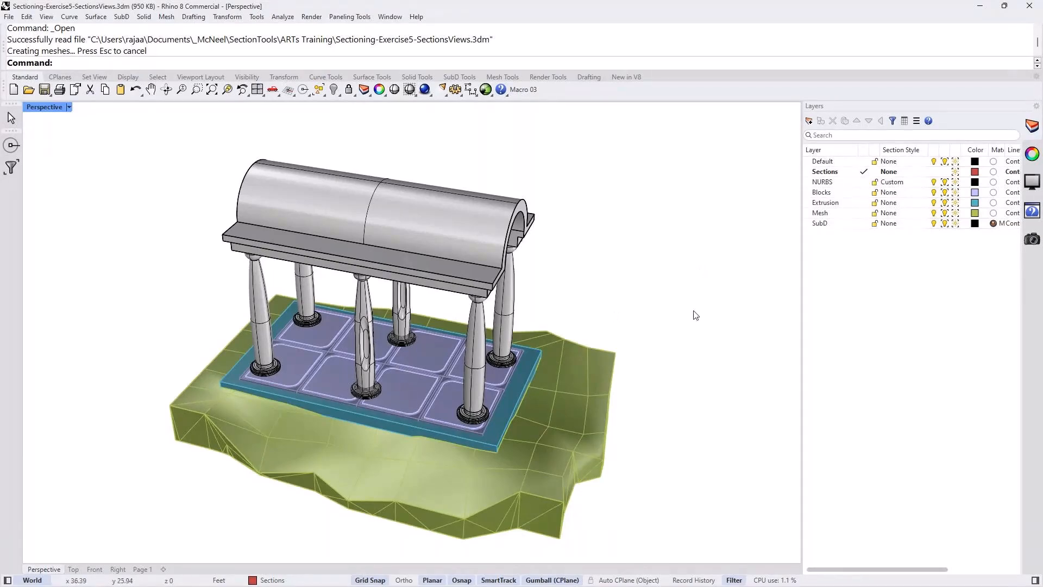
{"action": "right_click_drag", "start_coordinate": [694, 312], "coordinate": [694, 313]}
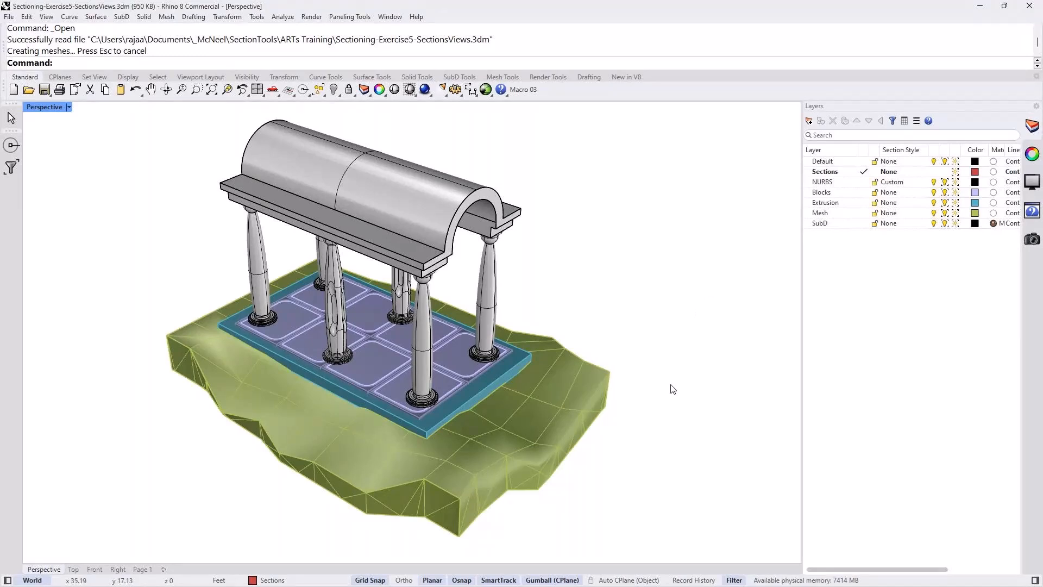
{"action": "type", "text": "ClippingDrawings"}
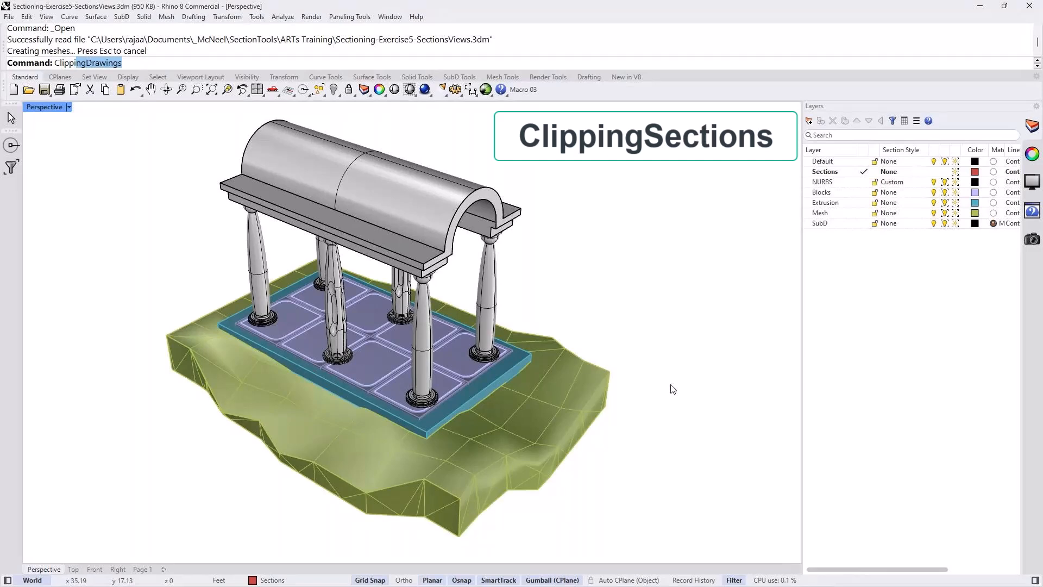
{"action": "key", "text": "Down"}
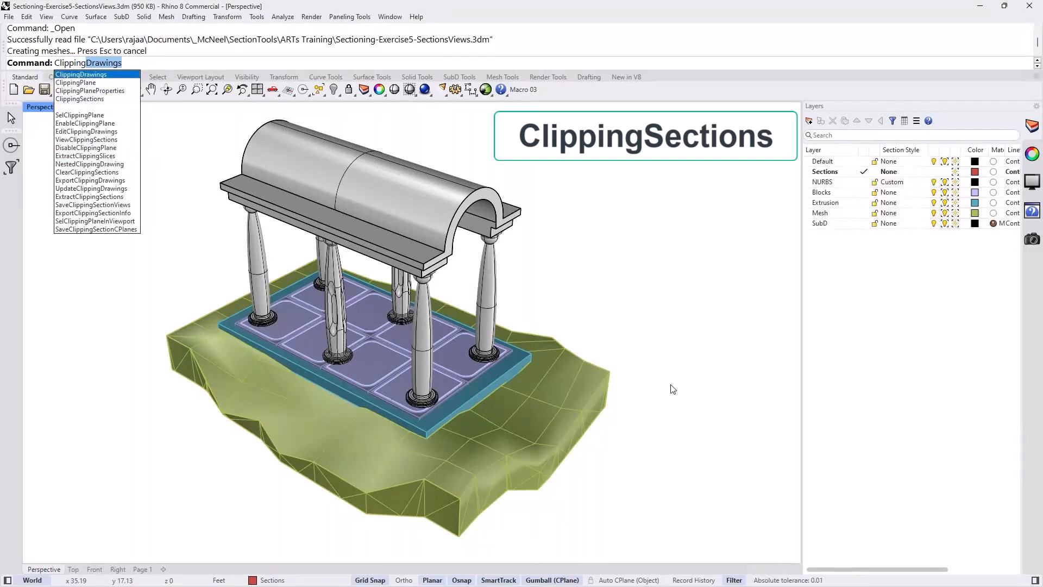
{"action": "key", "text": "Down"}
{"action": "key", "text": "Down"}
{"action": "key", "text": "Down"}
{"action": "key", "text": "Return"}
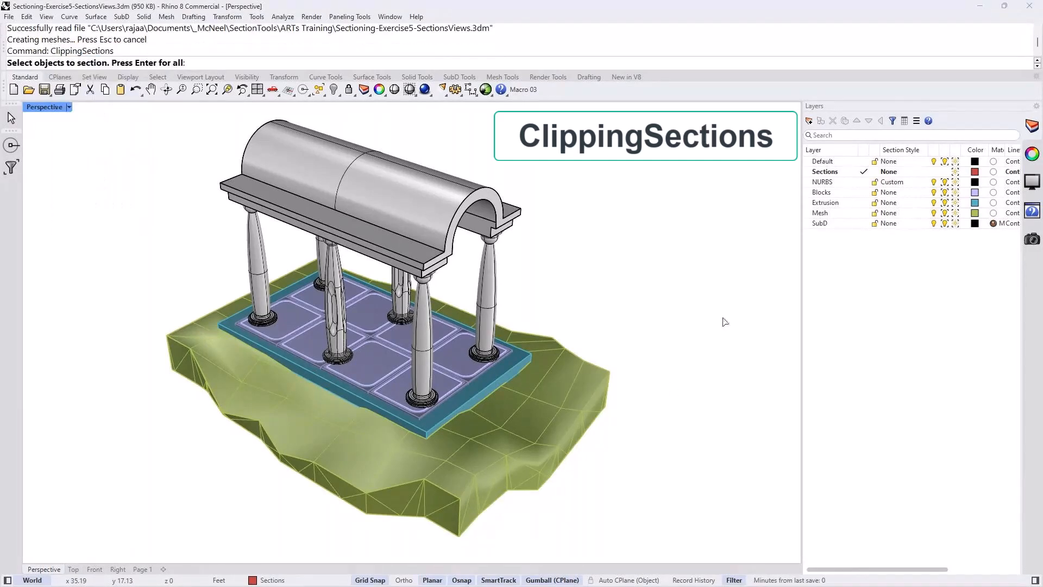
{"action": "key", "text": "Return"}
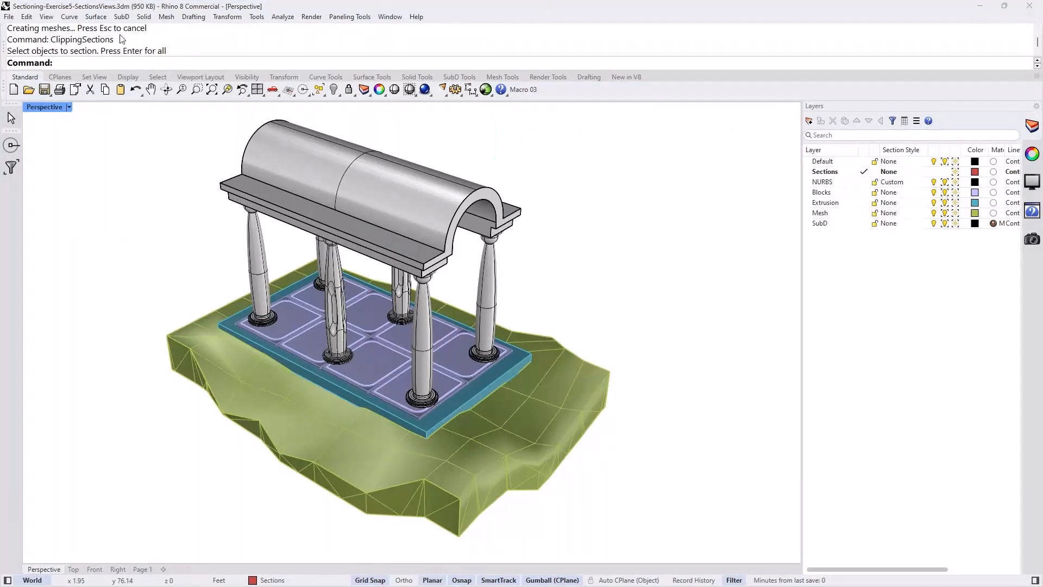
Start creating clipping sections for all objects, with the section direction set to Y.
{"action": "left_click", "coordinate": [194, 16]}
{"action": "mouse_move", "coordinate": [211, 94]}
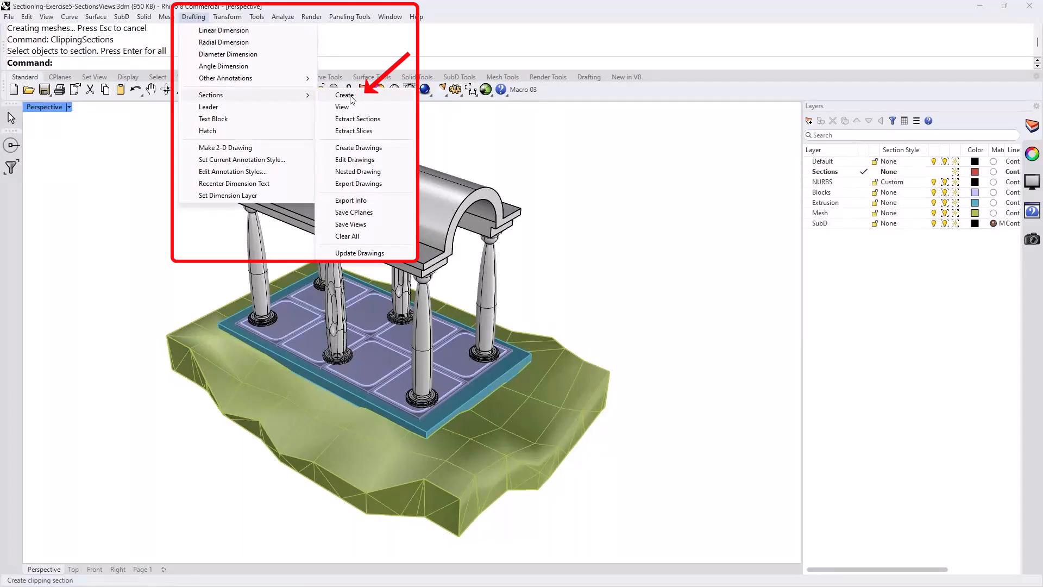
{"action": "left_click", "coordinate": [348, 95]}
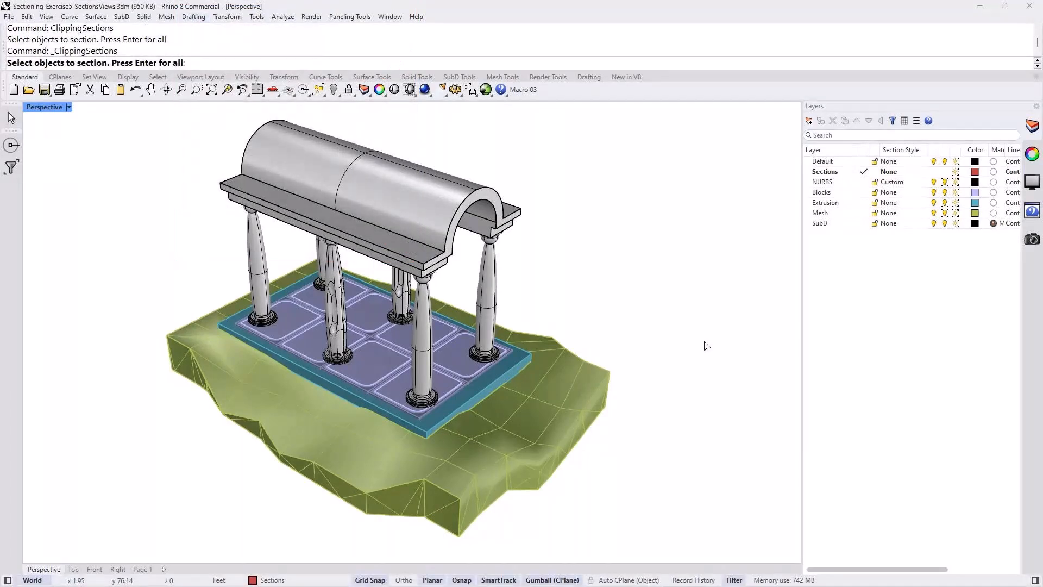
{"action": "key", "text": "Return"}
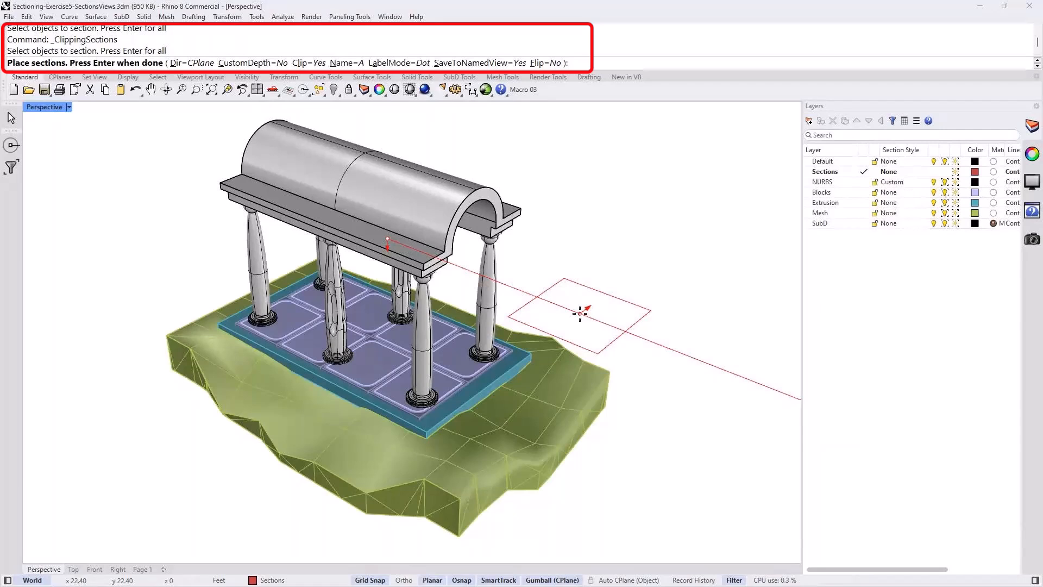
{"action": "left_click", "coordinate": [185, 63]}
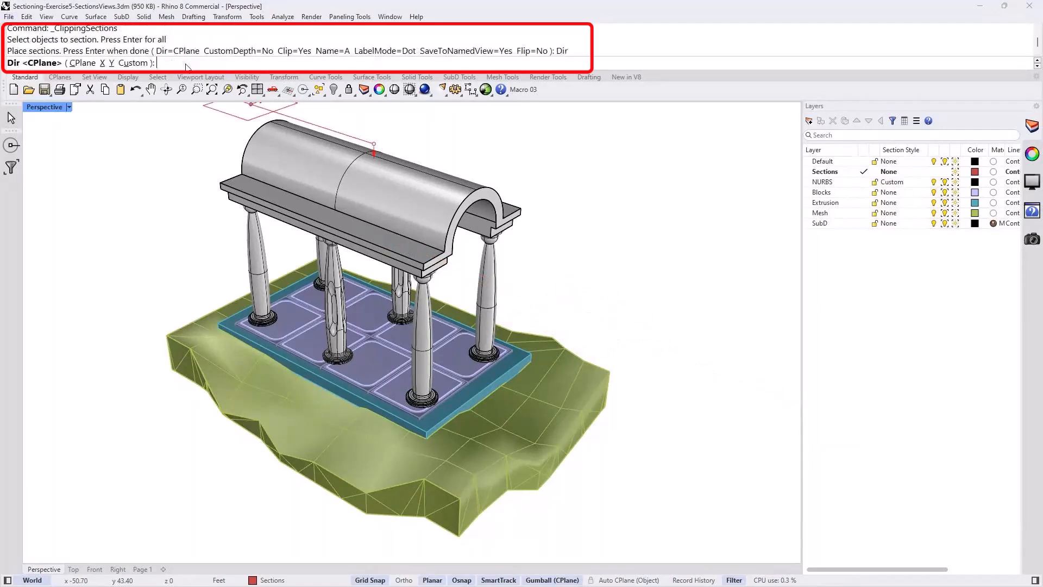
{"action": "left_click", "coordinate": [112, 63]}
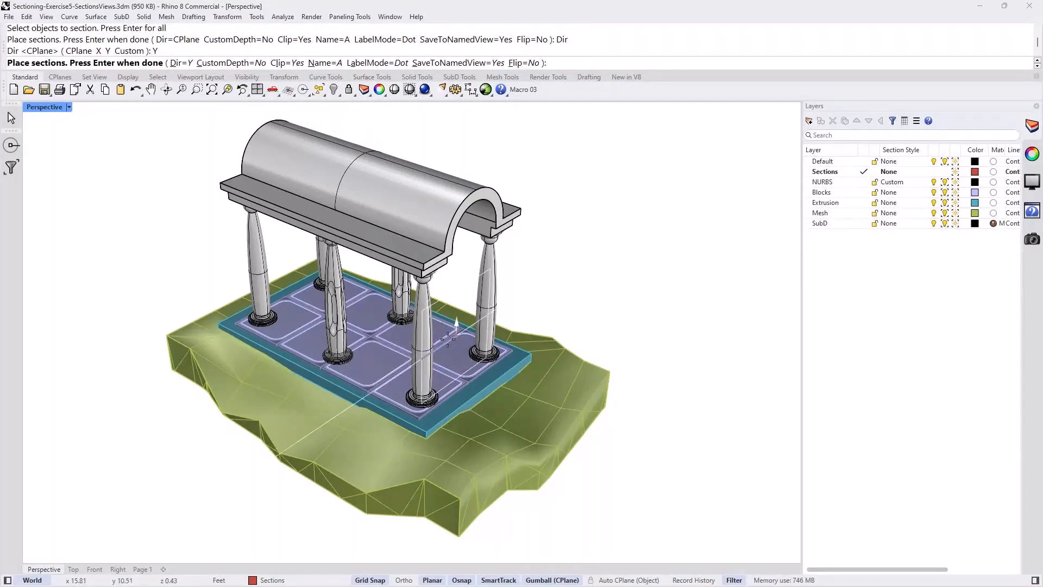
Enable the Vertex and Knot object snaps and place one clipping section through the pair of columns at the open front end of the vault.
{"action": "scroll", "coordinate": [476, 375], "scroll_direction": "up", "scroll_amount": 5}
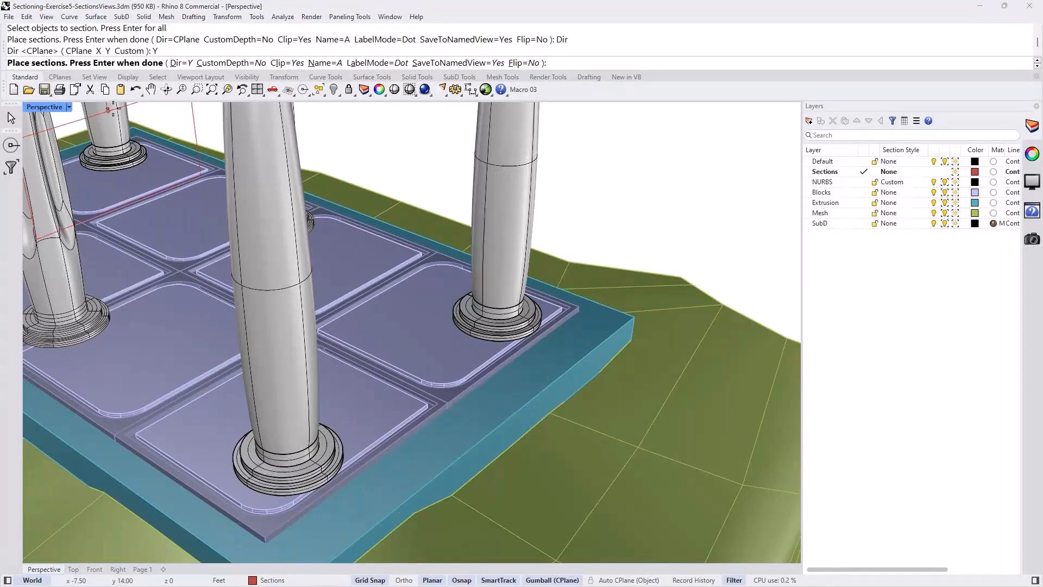
{"action": "left_click", "coordinate": [7, 580]}
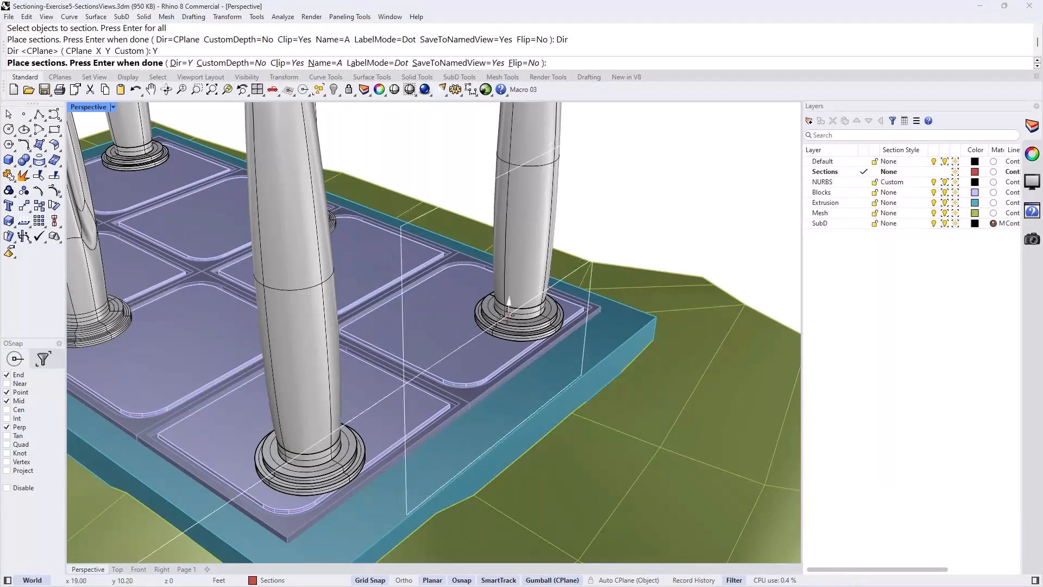
{"action": "scroll", "coordinate": [507, 314], "scroll_direction": "up", "scroll_amount": 3}
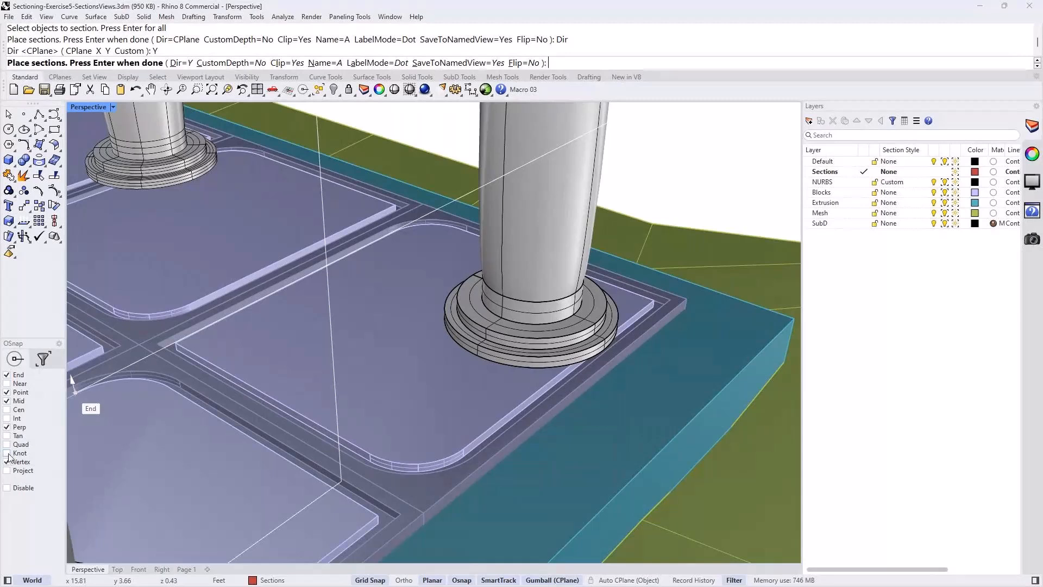
{"action": "left_click", "coordinate": [503, 296]}
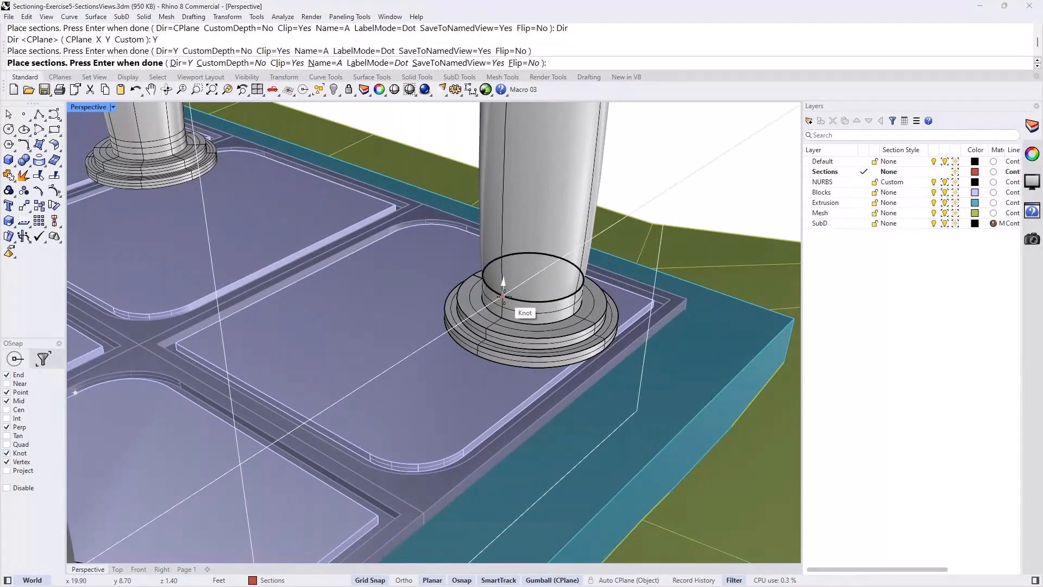
{"action": "scroll", "coordinate": [503, 296], "scroll_direction": "down", "scroll_amount": 3}
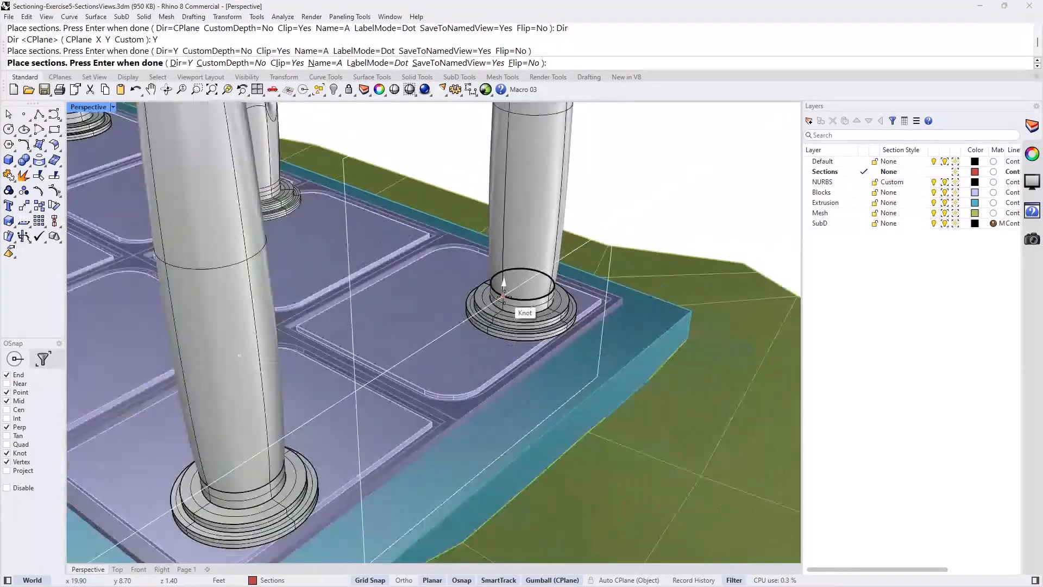
{"action": "scroll", "coordinate": [503, 296], "scroll_direction": "down", "scroll_amount": 5}
{"action": "scroll", "coordinate": [544, 268], "scroll_direction": "up", "scroll_amount": 3}
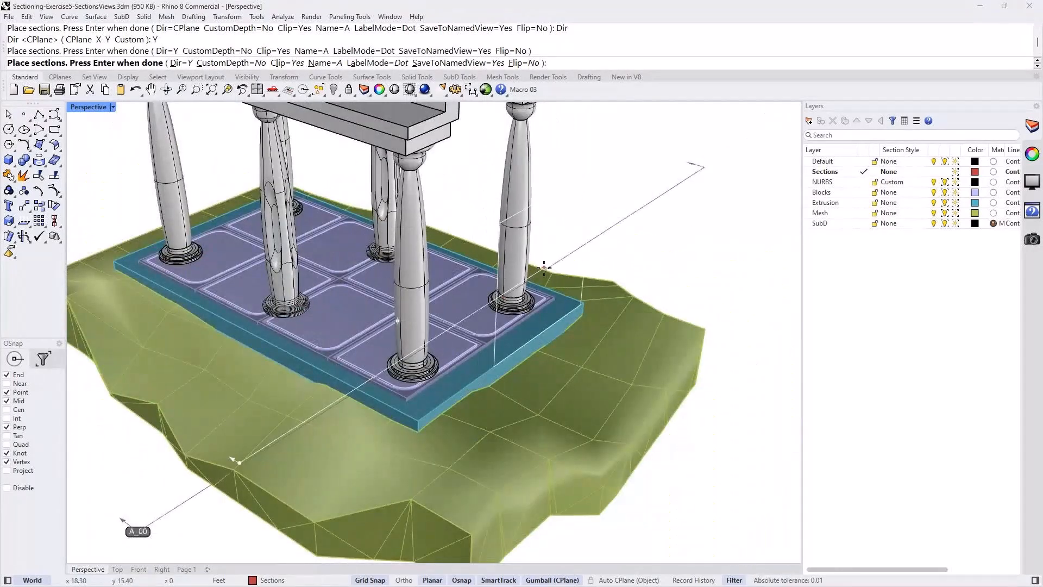
{"action": "left_click", "coordinate": [655, 261]}
{"action": "key", "text": "Return"}
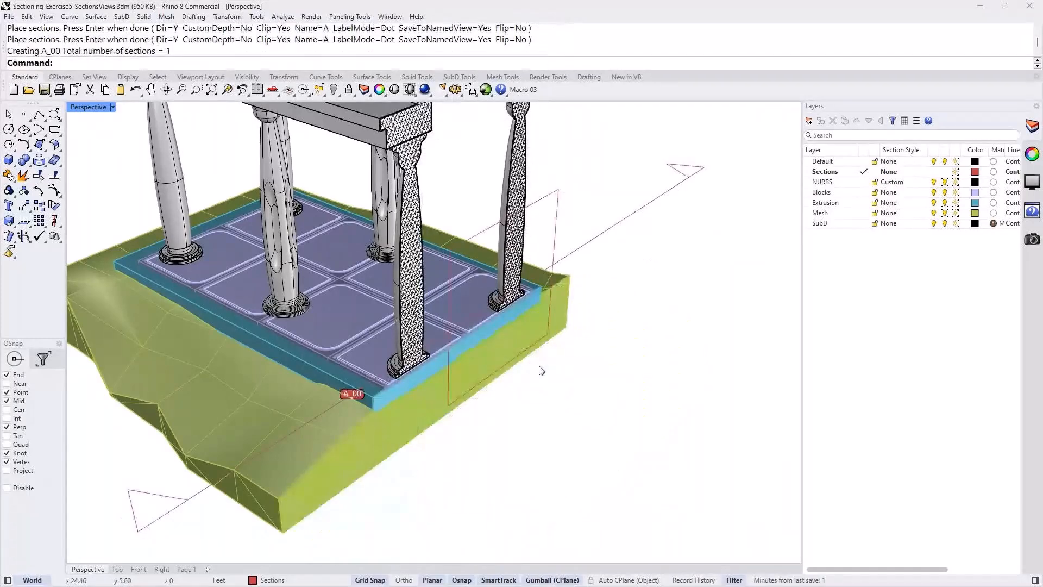
Move the clipping section at the end columns slightly inward along the length of the building, and deselect it.
{"action": "right_click_drag", "start_coordinate": [542, 371], "coordinate": [527, 450], "text": "shift"}
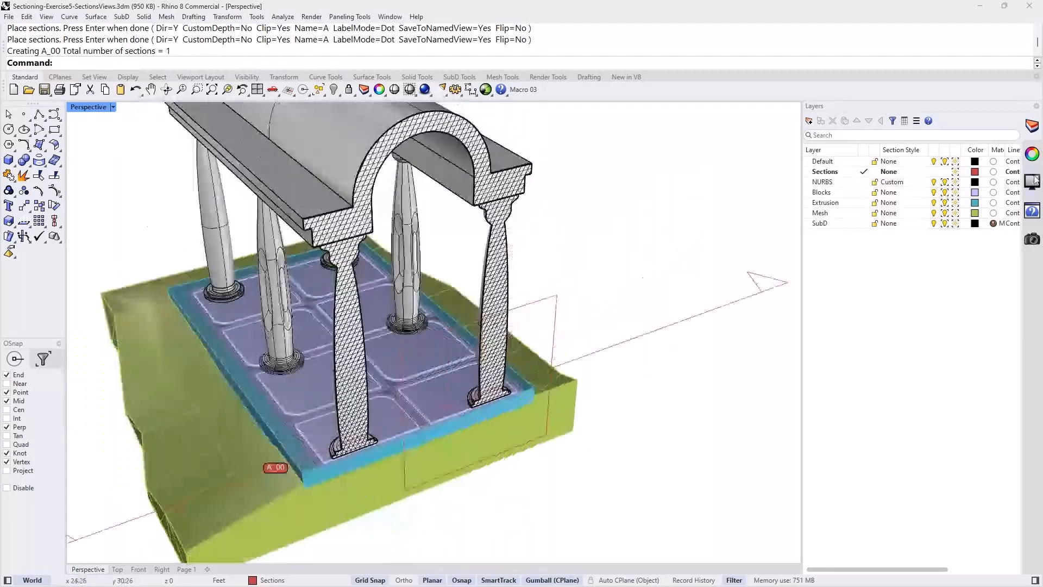
{"action": "left_click", "coordinate": [999, 200]}
{"action": "left_click", "coordinate": [911, 163]}
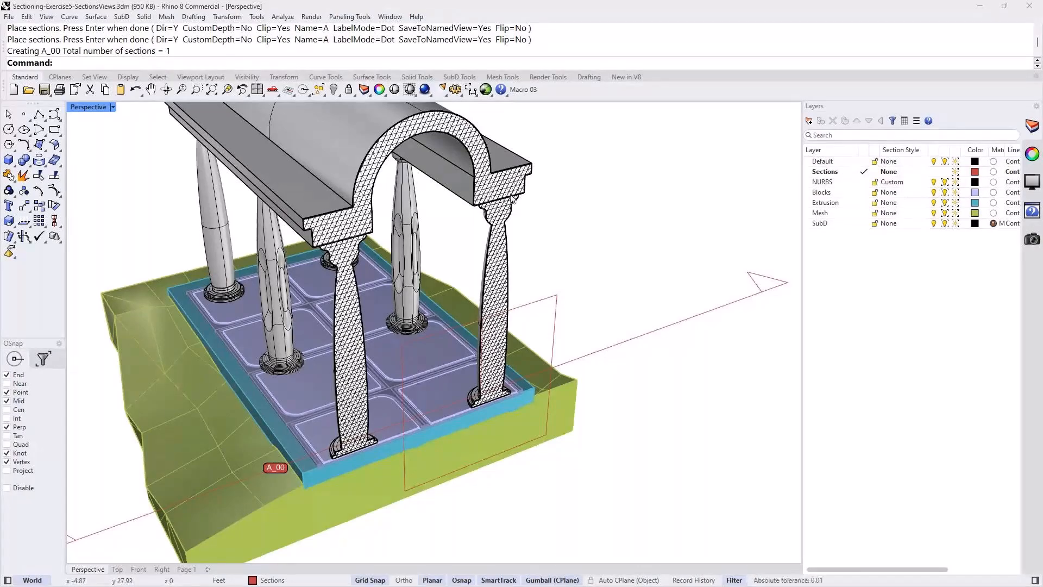
{"action": "scroll", "coordinate": [508, 204], "scroll_direction": "up", "scroll_amount": 6}
{"action": "scroll", "coordinate": [507, 204], "scroll_direction": "down", "scroll_amount": 8}
{"action": "right_click_drag", "start_coordinate": [505, 462], "coordinate": [480, 490]}
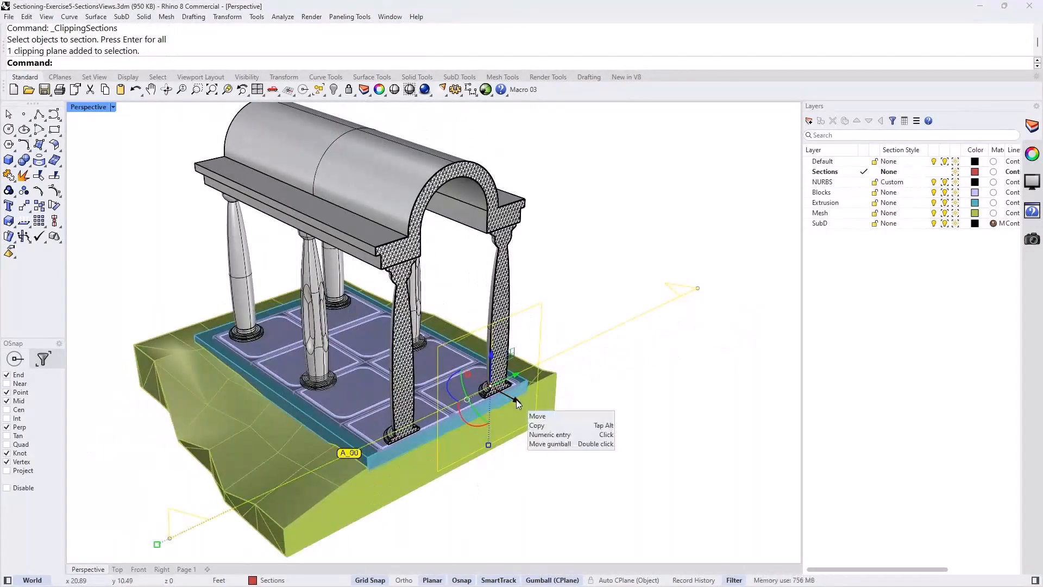
{"action": "mouse_move", "coordinate": [516, 401]}
{"action": "left_mouse_down"}
{"action": "mouse_move", "coordinate": [461, 371]}
{"action": "mouse_move", "coordinate": [523, 400]}
{"action": "left_mouse_up"}
{"action": "left_click", "coordinate": [666, 373]}
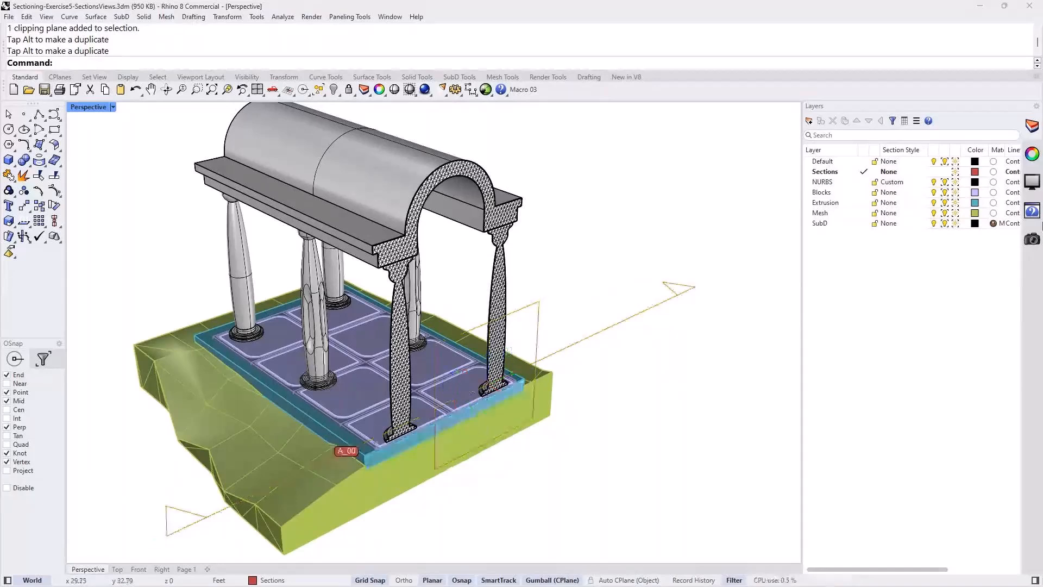
Display the saved named views and delete the A_00 view.
{"action": "left_click", "coordinate": [1032, 241]}
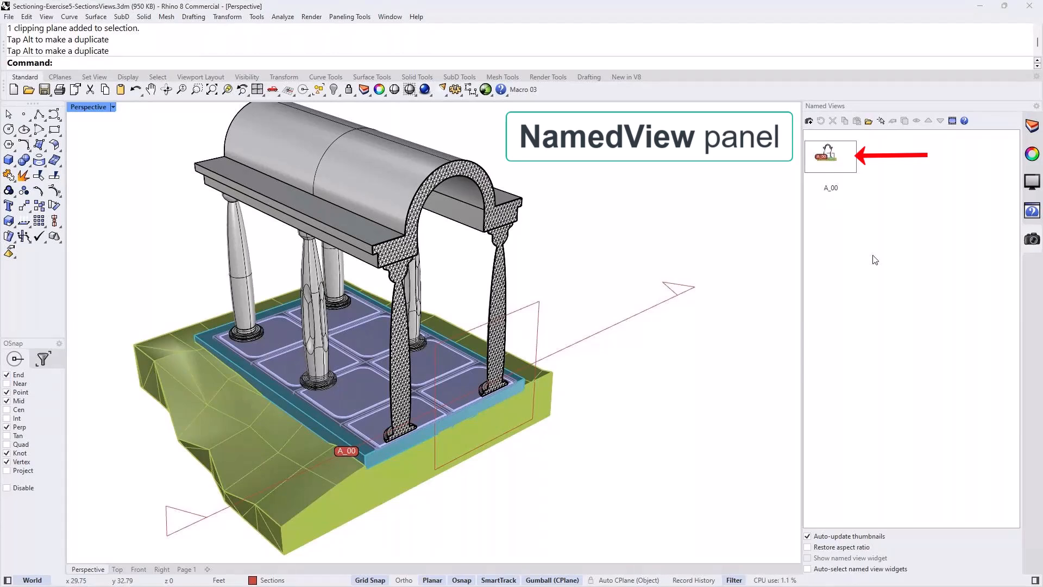
{"action": "left_click", "coordinate": [834, 167]}
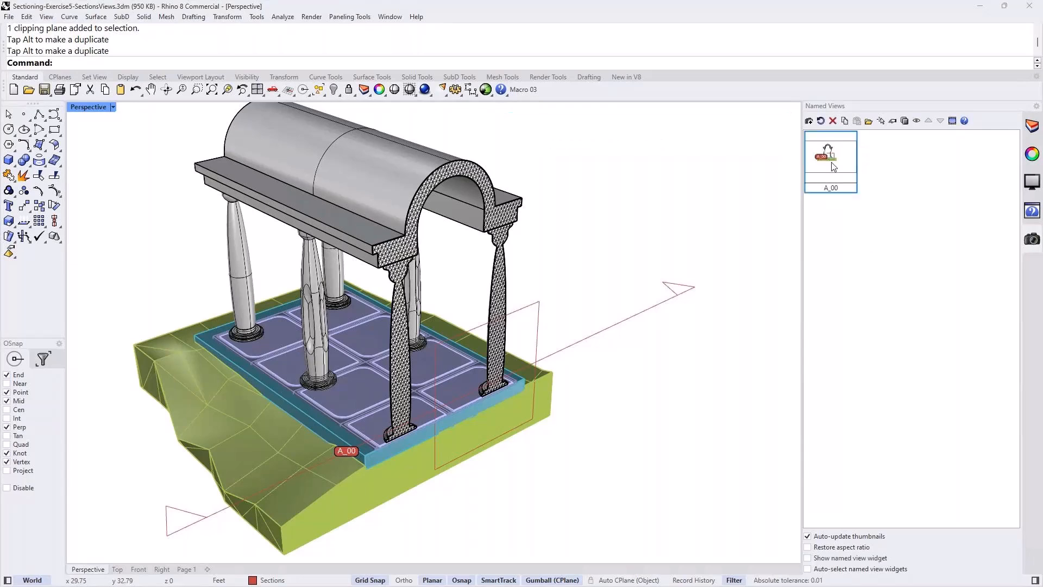
{"action": "left_click", "coordinate": [833, 121]}
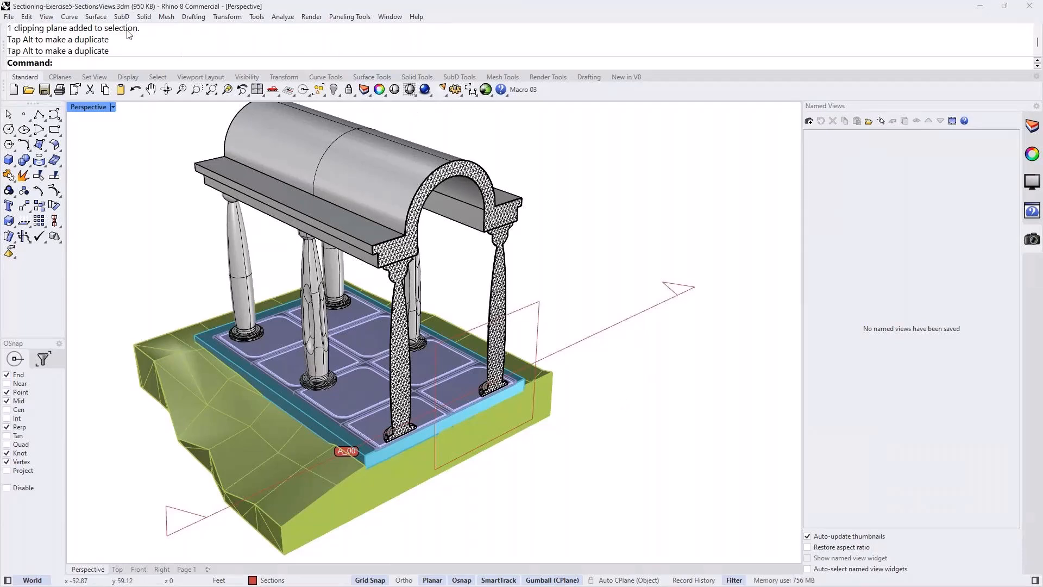
Save the A_00 clipping section as a named view with parallel projection, clipping on and SetCPlane set to Yes.
{"action": "left_click", "coordinate": [193, 17]}
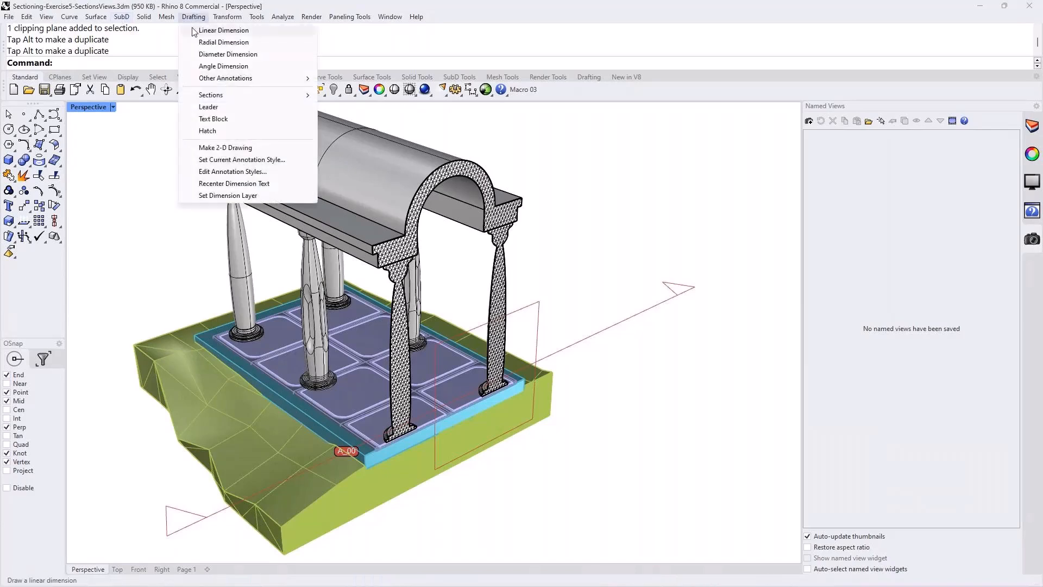
{"action": "mouse_move", "coordinate": [307, 96]}
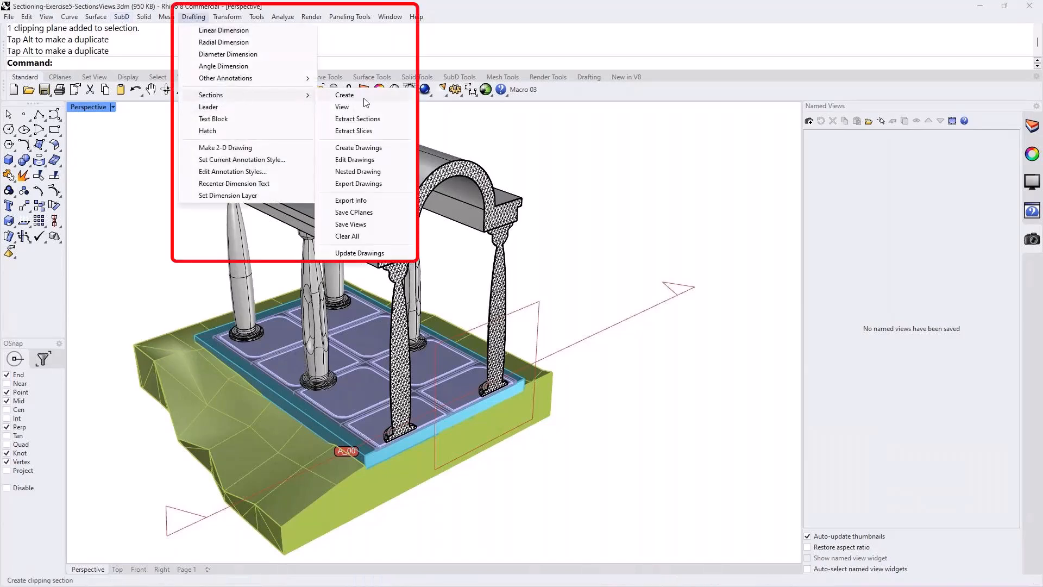
{"action": "left_click", "coordinate": [350, 224]}
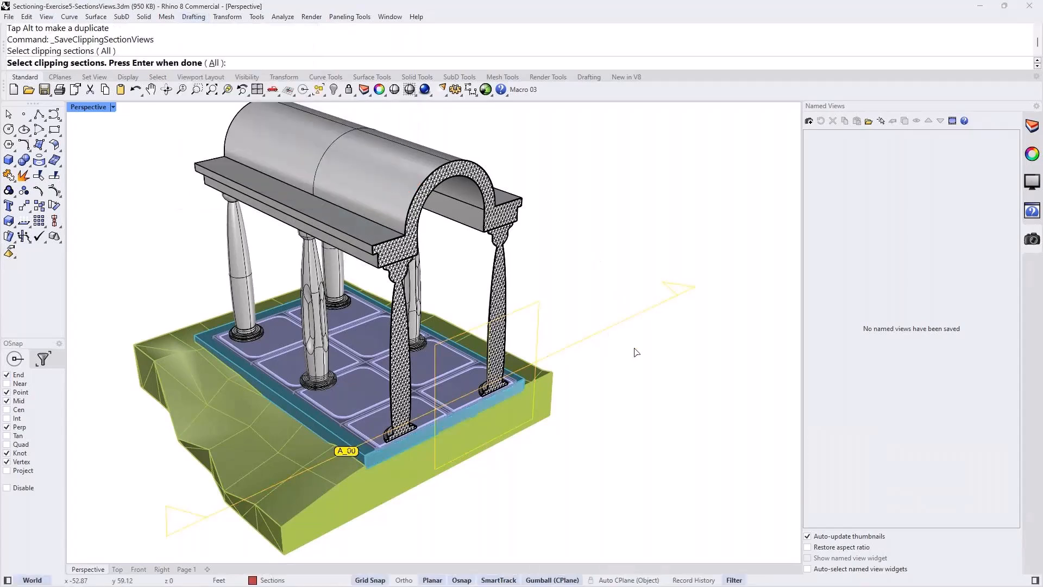
{"action": "key", "text": "Return"}
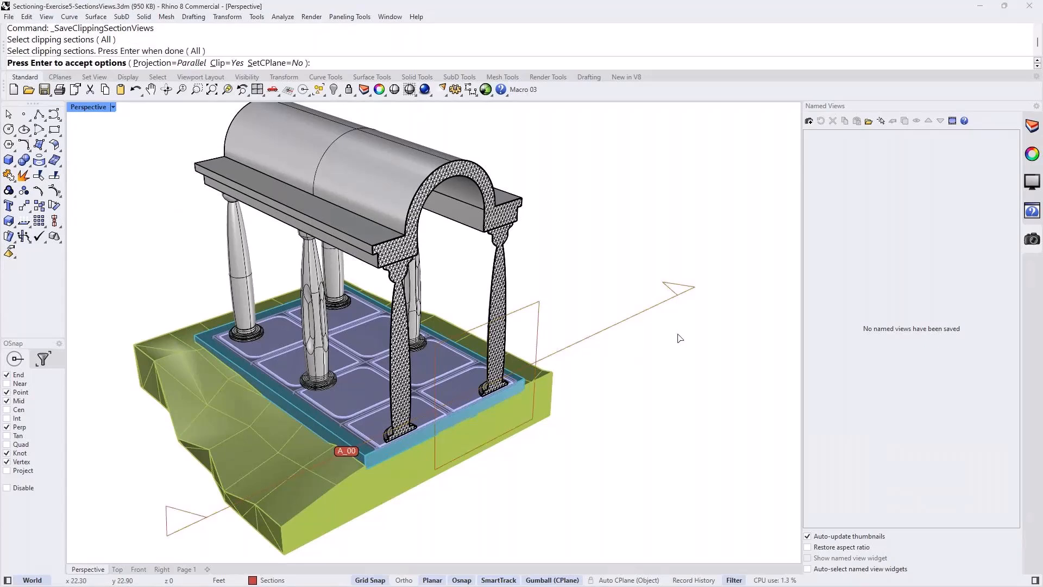
{"action": "left_click", "coordinate": [268, 63]}
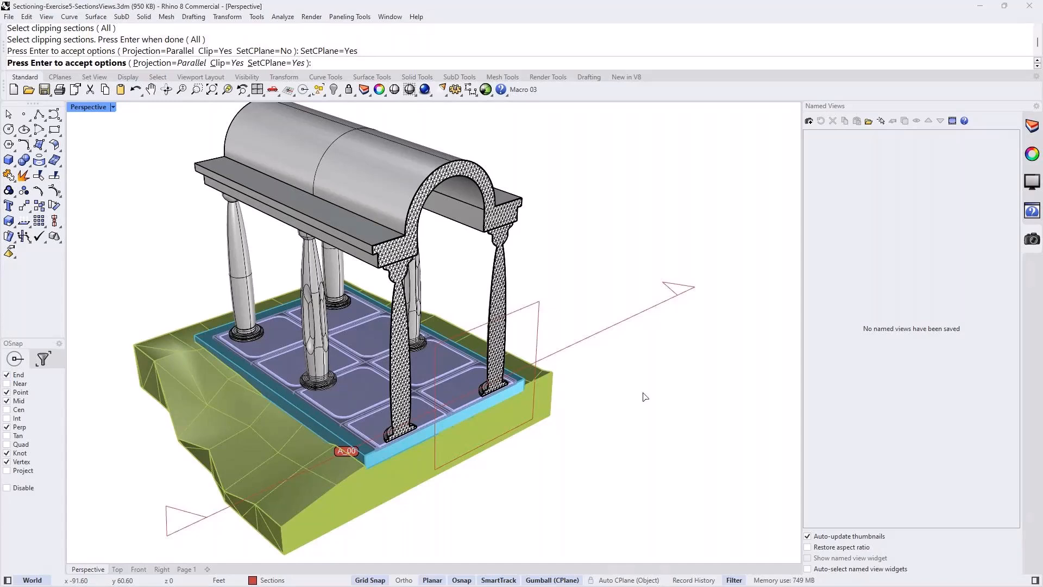
{"action": "key", "text": "Return"}
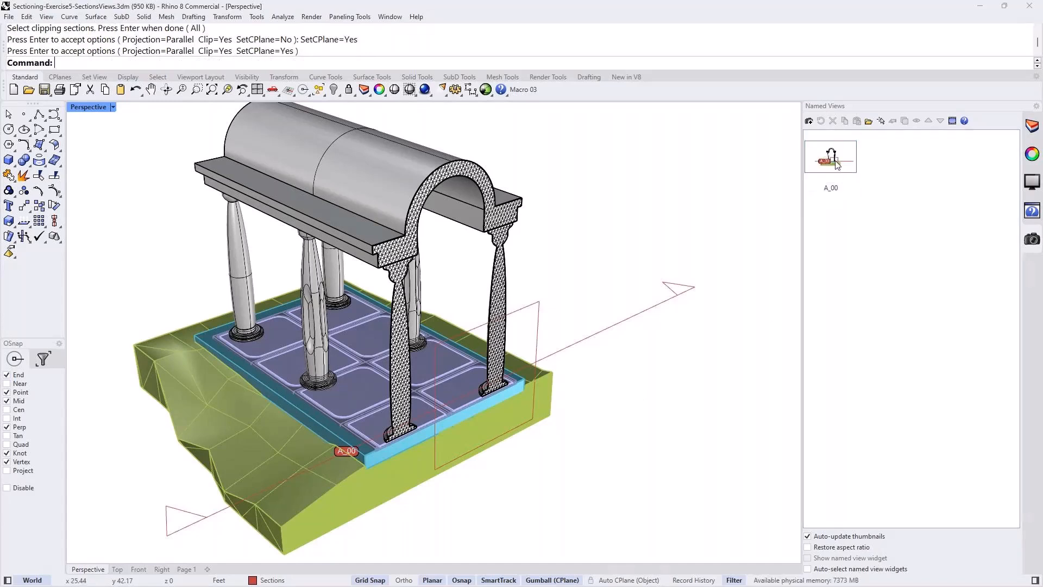
Maximize the Right viewport and restore the A_00 named view in it.
{"action": "double_click", "coordinate": [99, 110]}
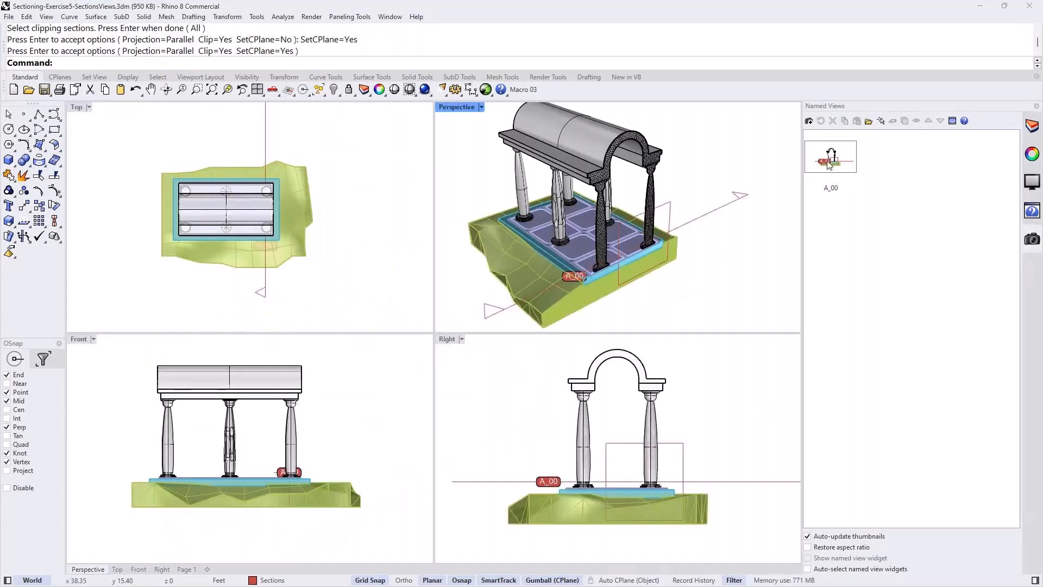
{"action": "double_click", "coordinate": [450, 339]}
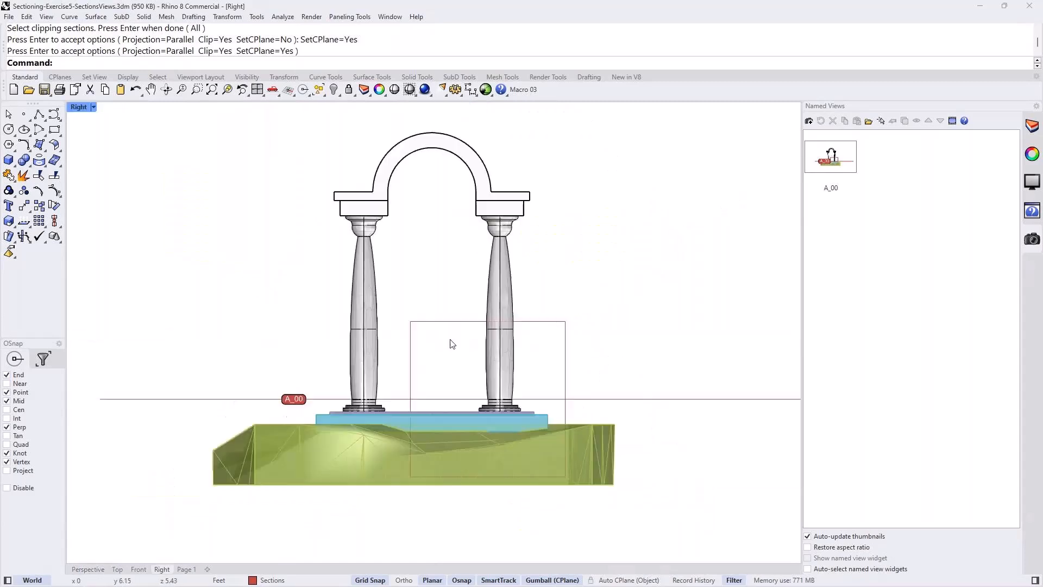
{"action": "double_click", "coordinate": [837, 160]}
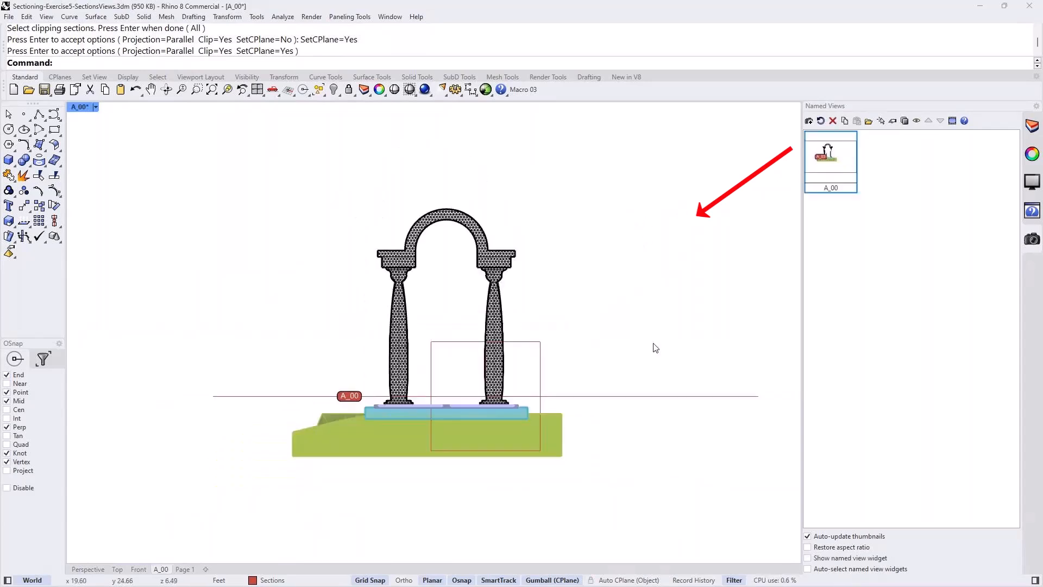
{"action": "left_click", "coordinate": [95, 108]}
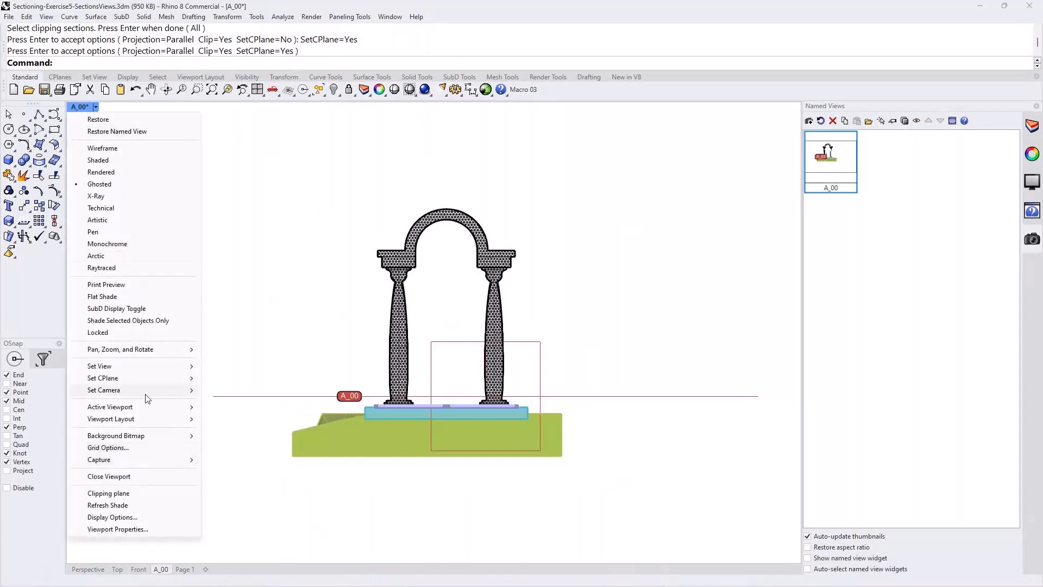
{"action": "mouse_move", "coordinate": [146, 368]}
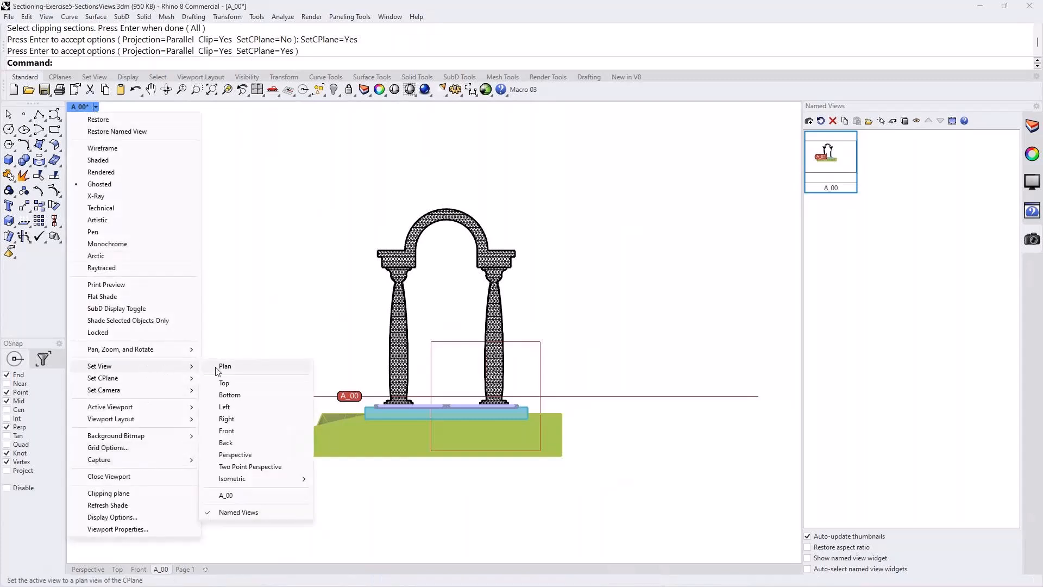
{"action": "left_click", "coordinate": [226, 496]}
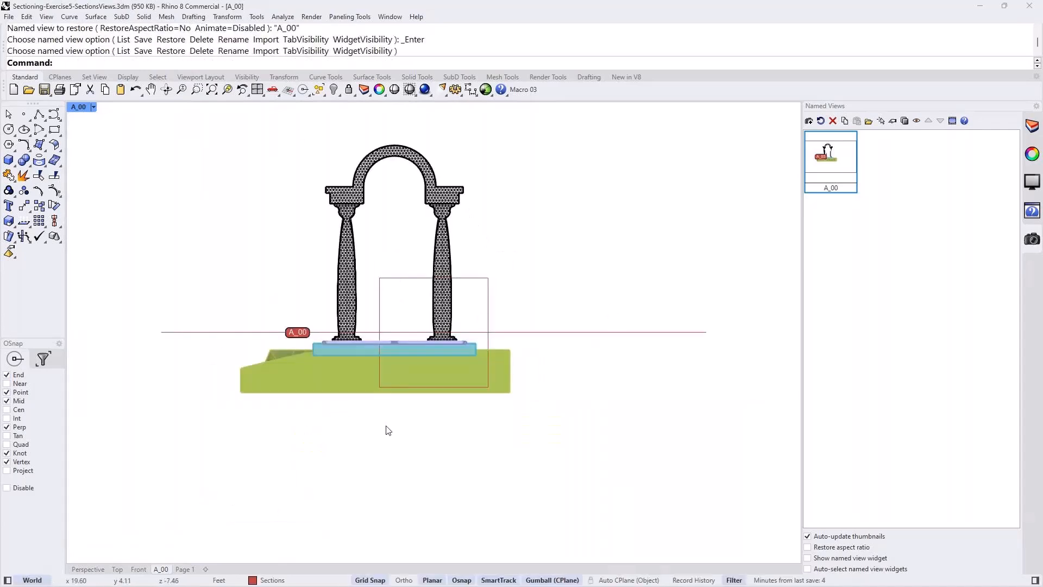
Draw a rectangle on the A_00 construction plane that encloses the whole sectioned pavilion and its terrain.
{"action": "right_click_drag", "start_coordinate": [400, 426], "coordinate": [459, 463]}
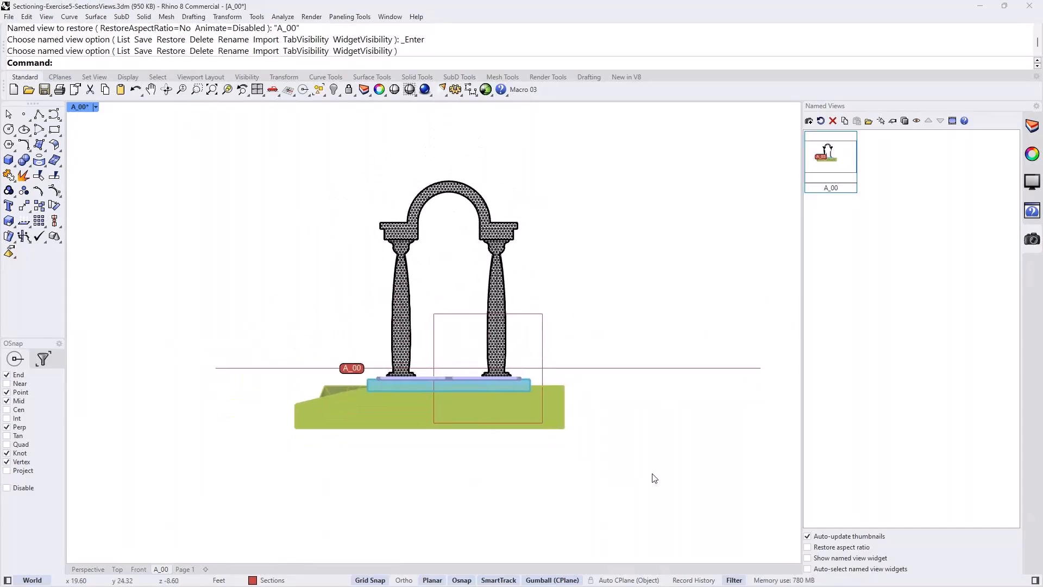
{"action": "type", "text": "Rectangle"}
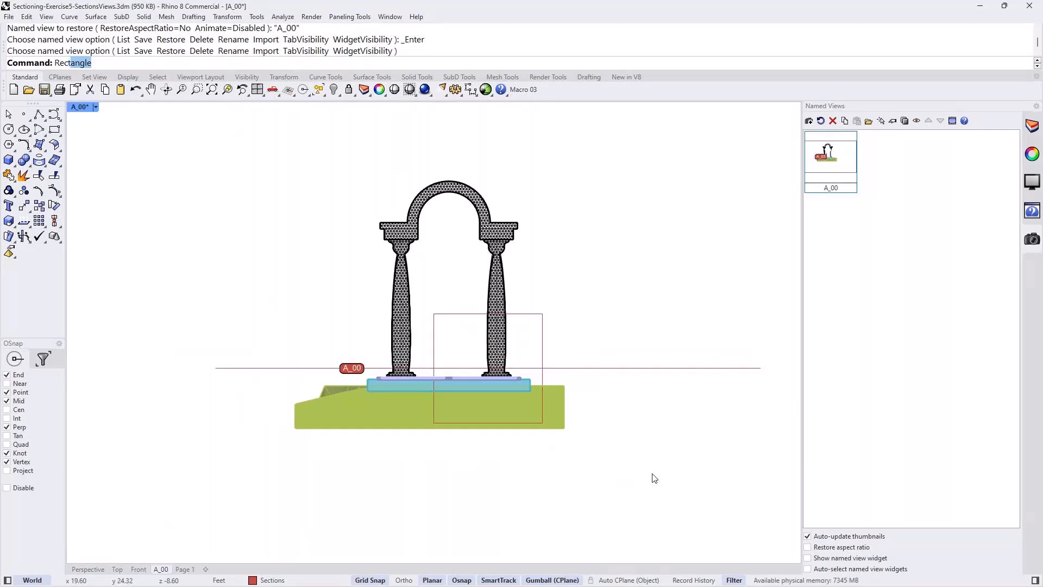
{"action": "key", "text": "Return"}
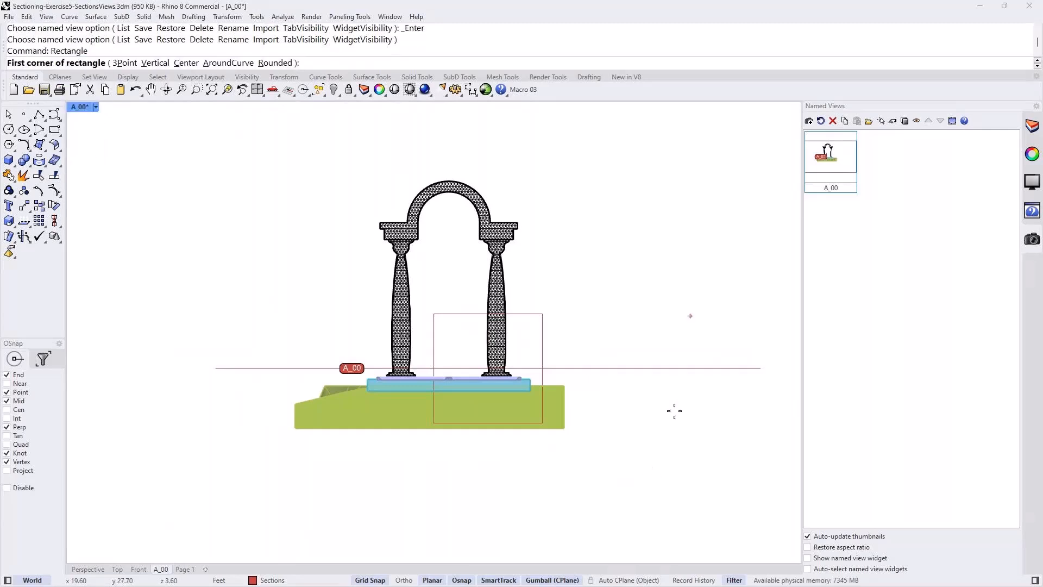
{"action": "left_click", "coordinate": [287, 157]}
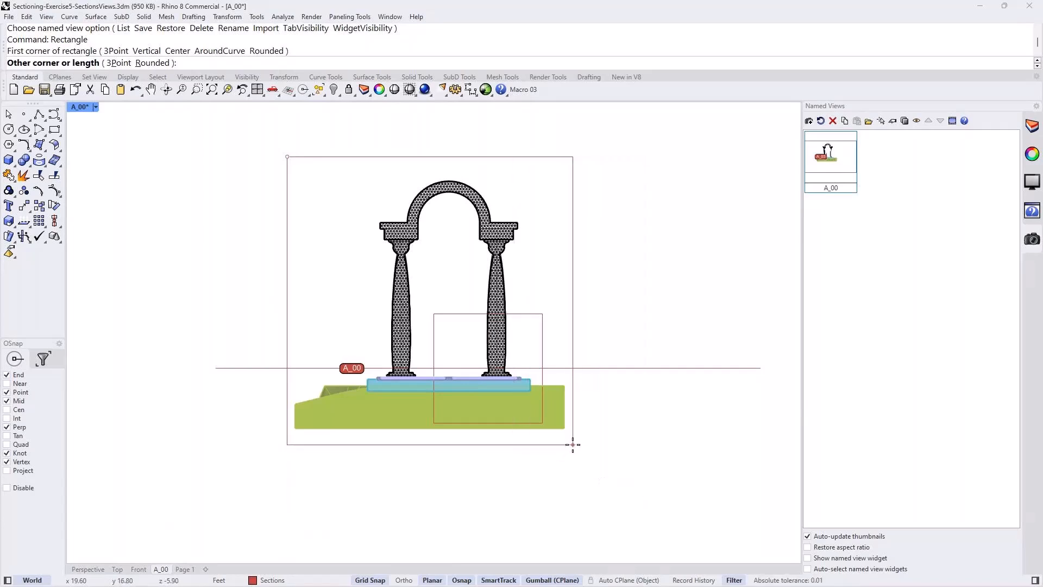
{"action": "left_click", "coordinate": [573, 444]}
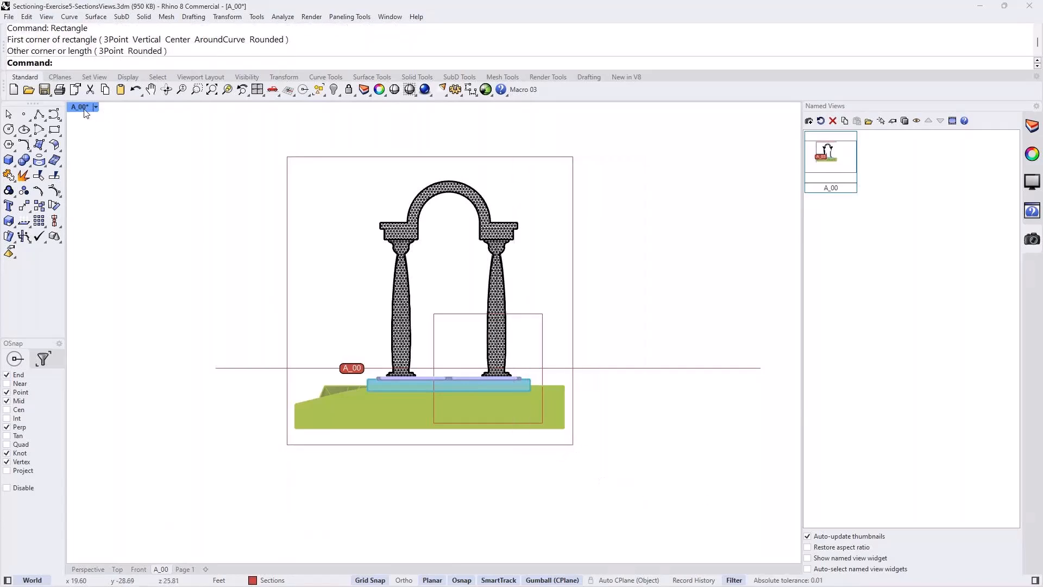
Return to a maximized Perspective viewport and examine how the rectangle lies relative to the clipping section.
{"action": "double_click", "coordinate": [84, 107]}
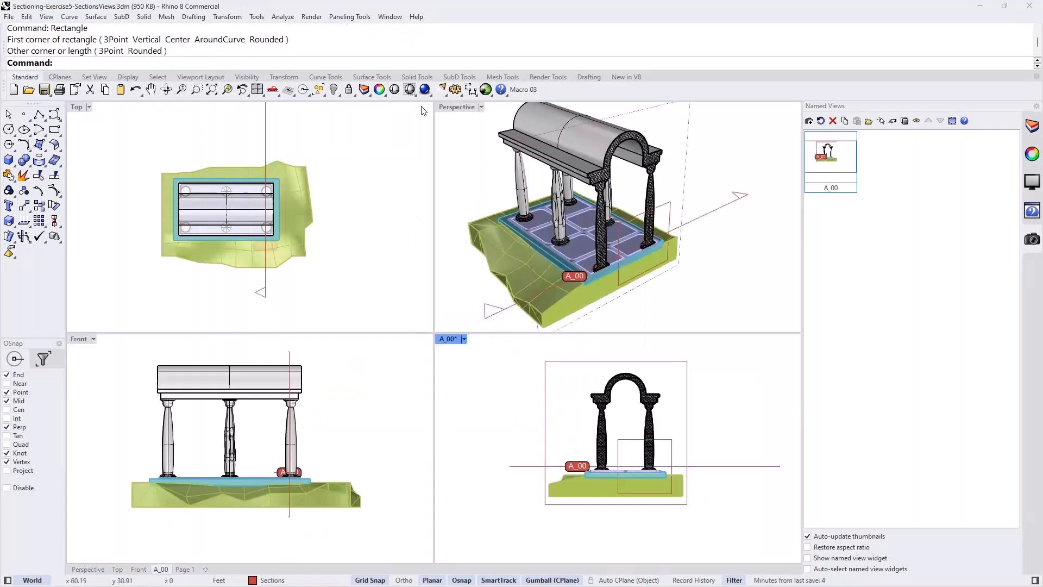
{"action": "double_click", "coordinate": [457, 108]}
{"action": "right_click_drag", "start_coordinate": [536, 426], "coordinate": [625, 480]}
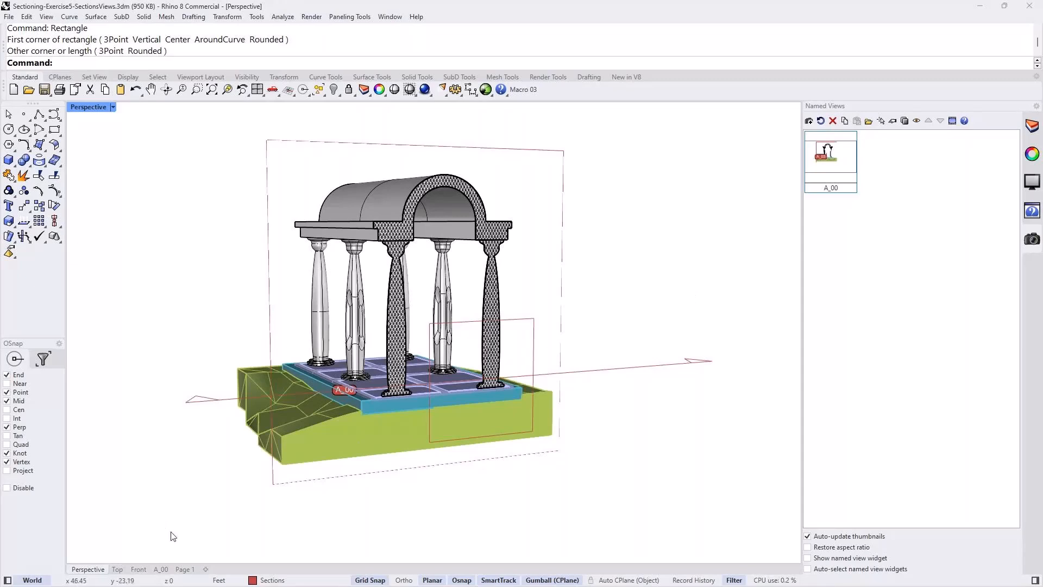
Open the Page 1 layout and add a large rectangular detail with Top projection in its upper part.
{"action": "left_click", "coordinate": [183, 569]}
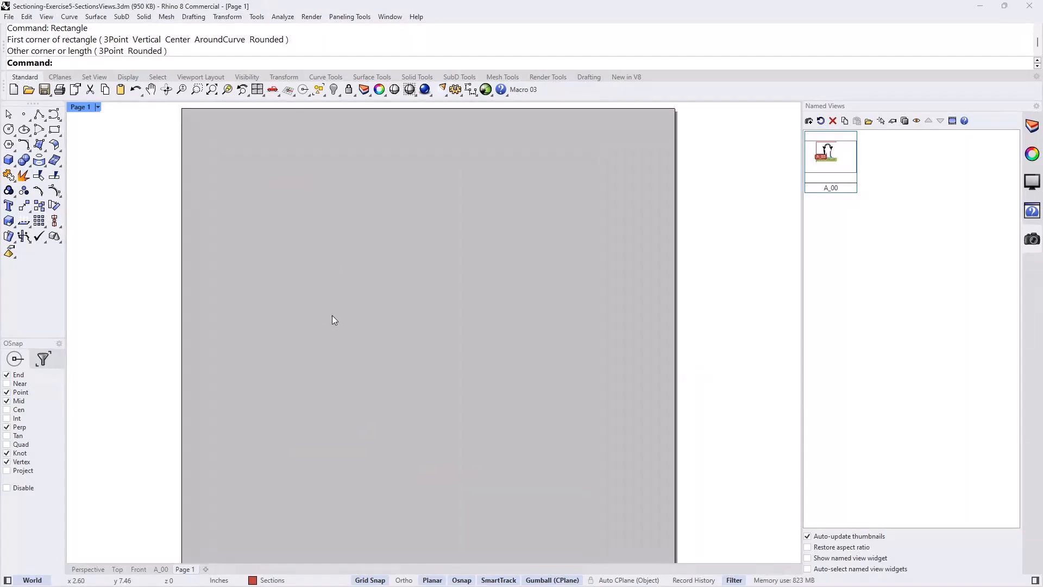
{"action": "left_click", "coordinate": [98, 108]}
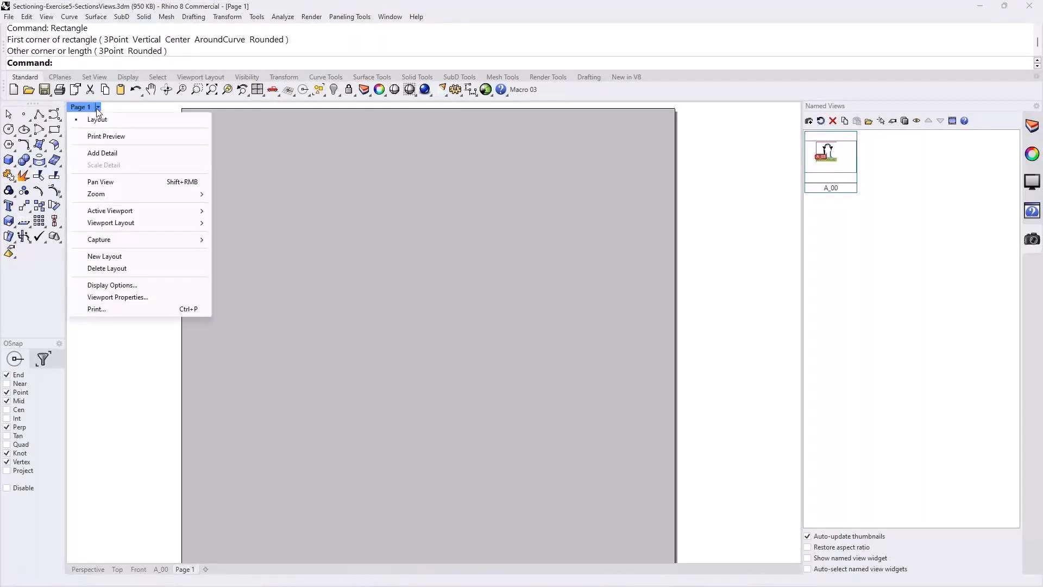
{"action": "left_click", "coordinate": [117, 155]}
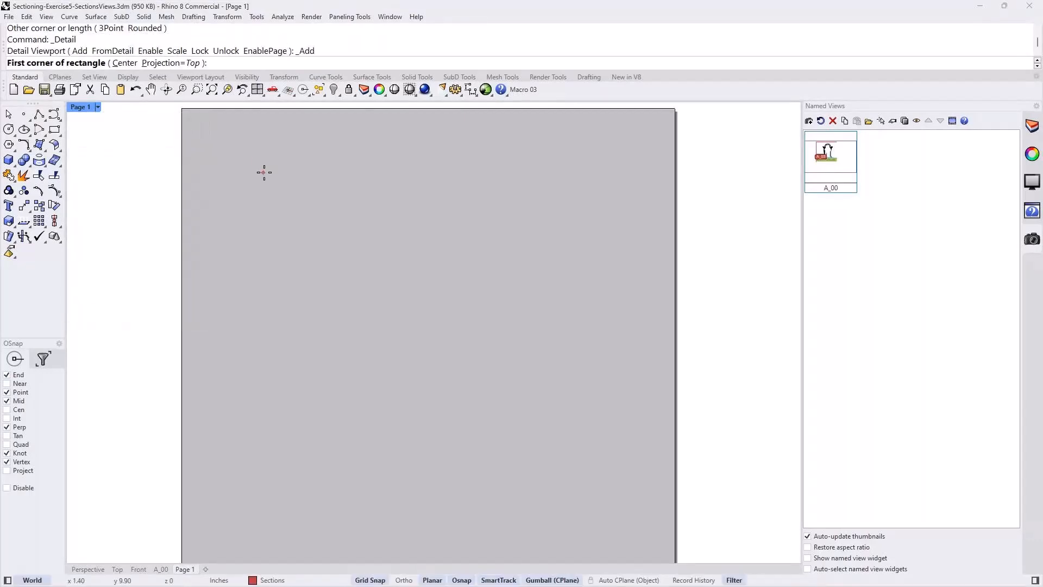
{"action": "left_click", "coordinate": [240, 155]}
{"action": "left_click", "coordinate": [634, 474]}
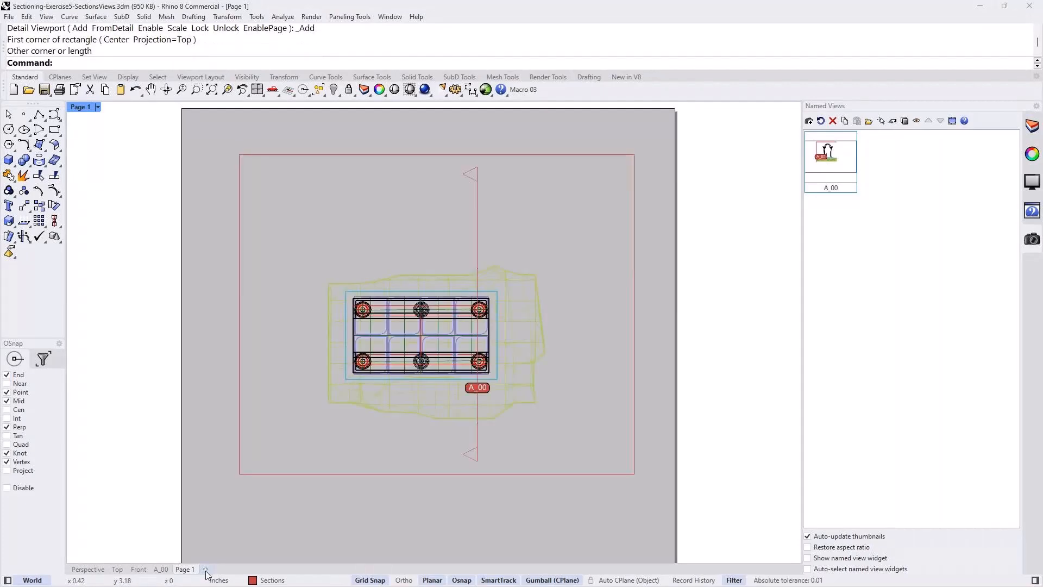
Create a new layout named Page 2 in landscape Letter size, 11 x 8.5 inches, with no initial details.
{"action": "left_click", "coordinate": [206, 569]}
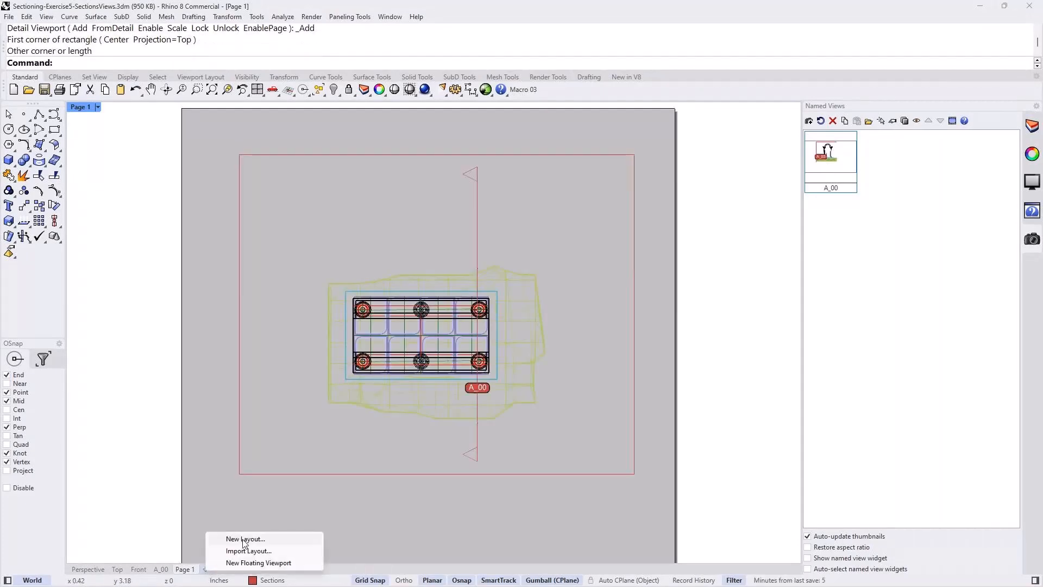
{"action": "left_click", "coordinate": [183, 573]}
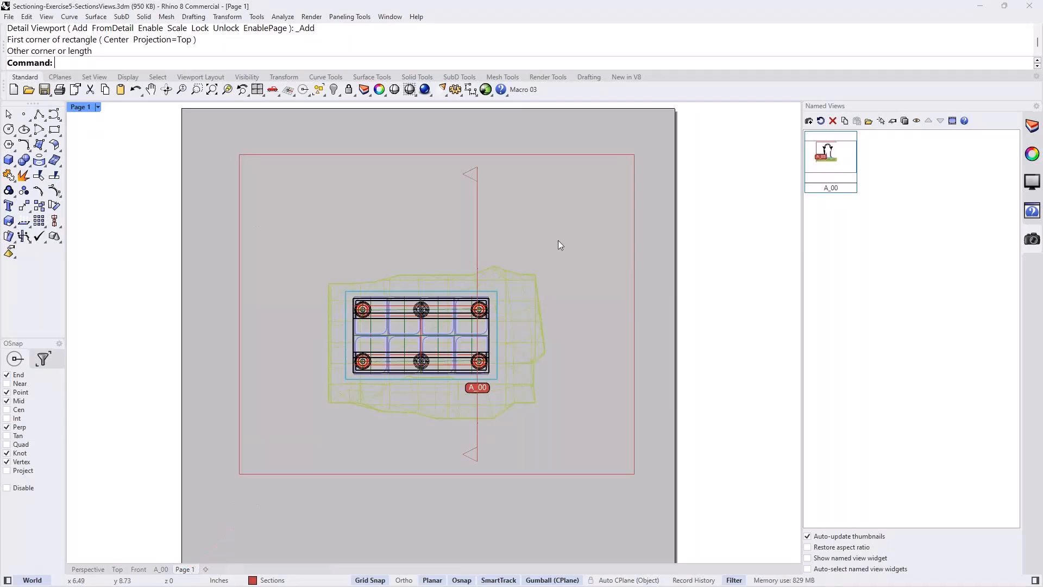
{"action": "left_click", "coordinate": [207, 569]}
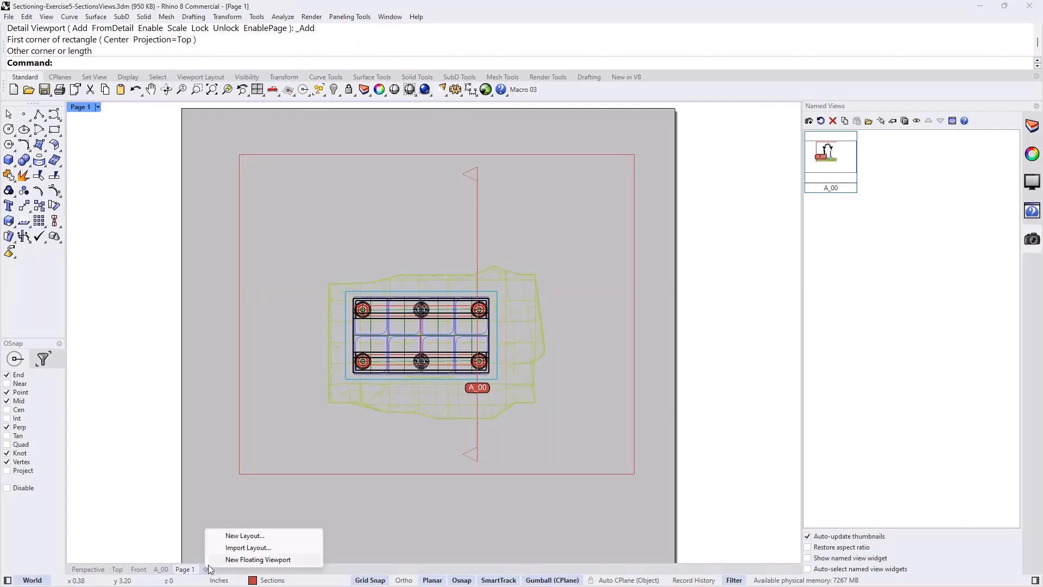
{"action": "left_click", "coordinate": [237, 537]}
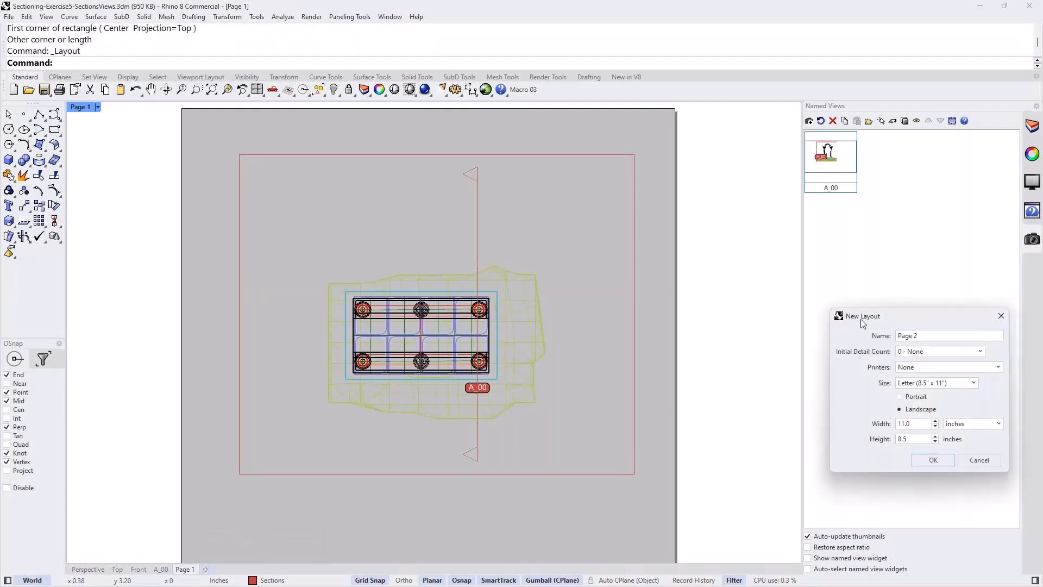
{"action": "left_click_drag", "start_coordinate": [902, 319], "coordinate": [251, 196]}
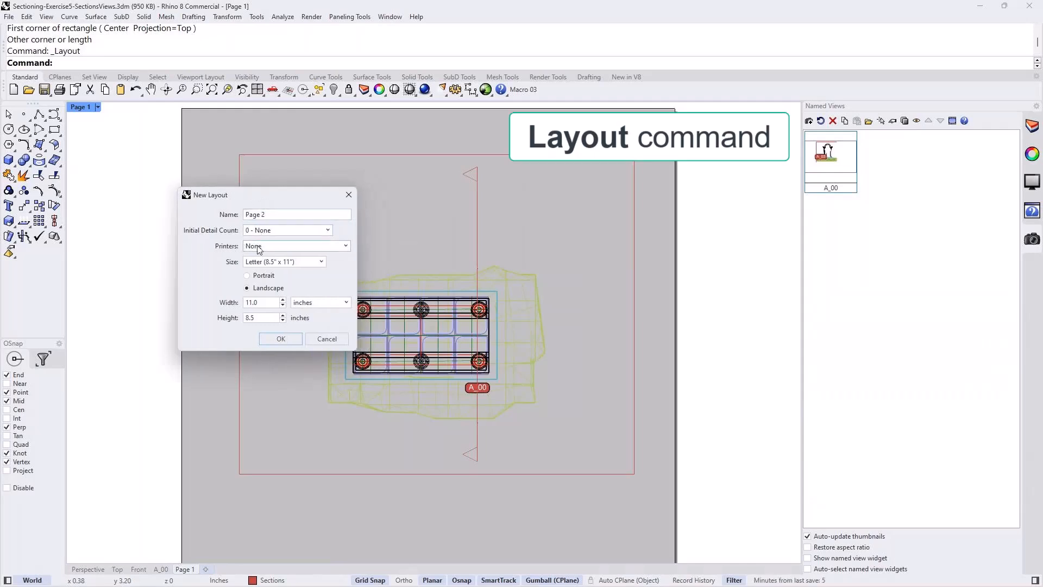
{"action": "left_click", "coordinate": [291, 341]}
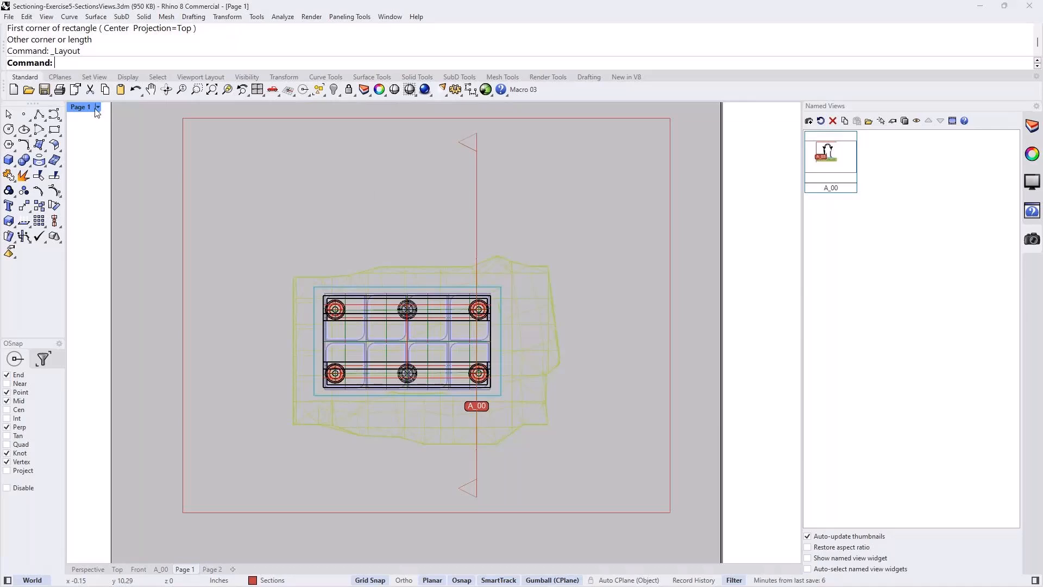
Delete the Top detail from the Page 1 layout.
{"action": "left_click", "coordinate": [97, 107]}
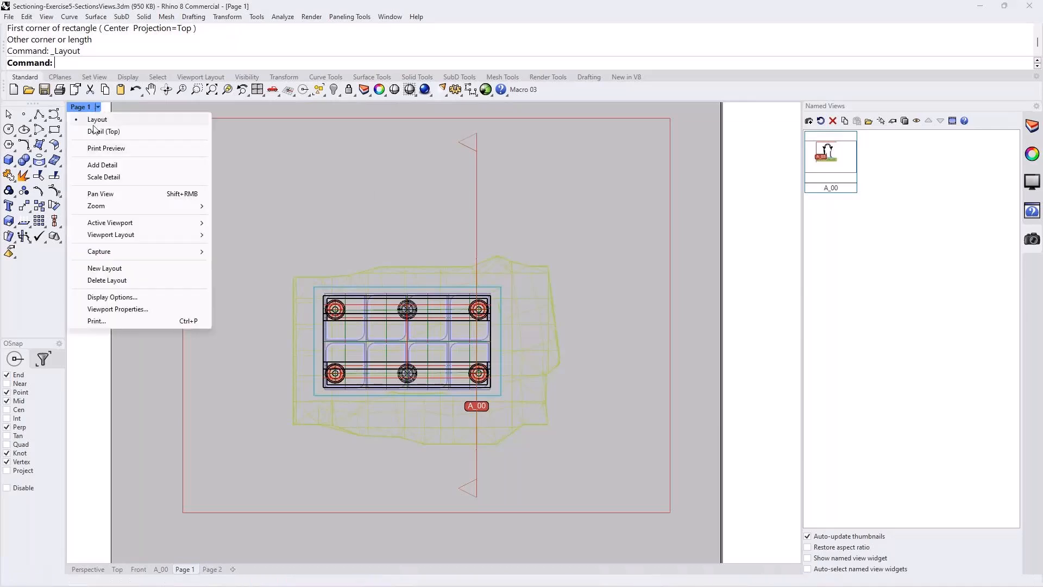
{"action": "left_click", "coordinate": [674, 271]}
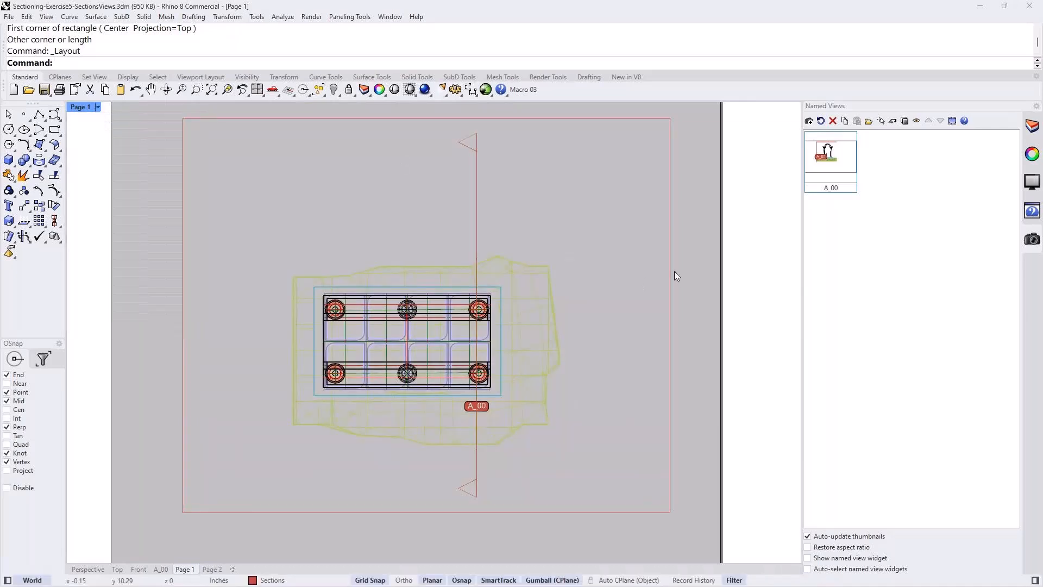
{"action": "left_click", "coordinate": [671, 275]}
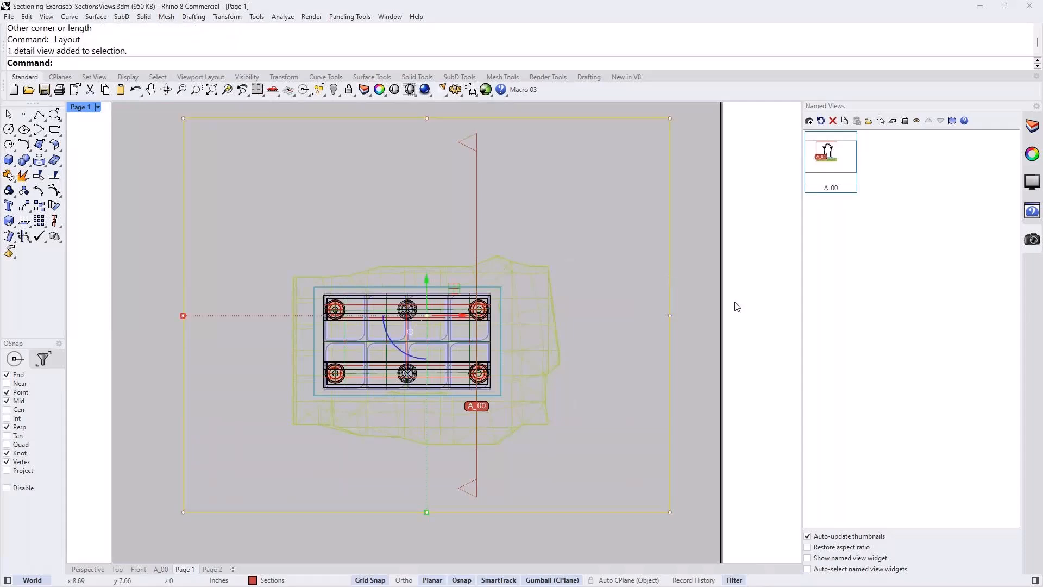
{"action": "key", "text": "Delete"}
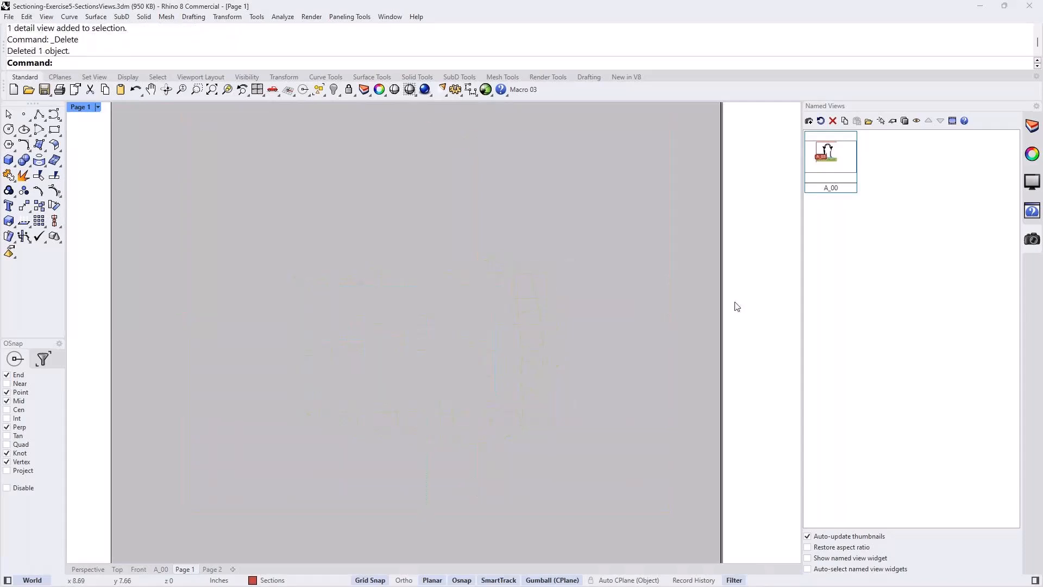
Add a large rectangular detail with Top projection covering most of the upper part of the Page 1 layout.
{"action": "left_click", "coordinate": [98, 108]}
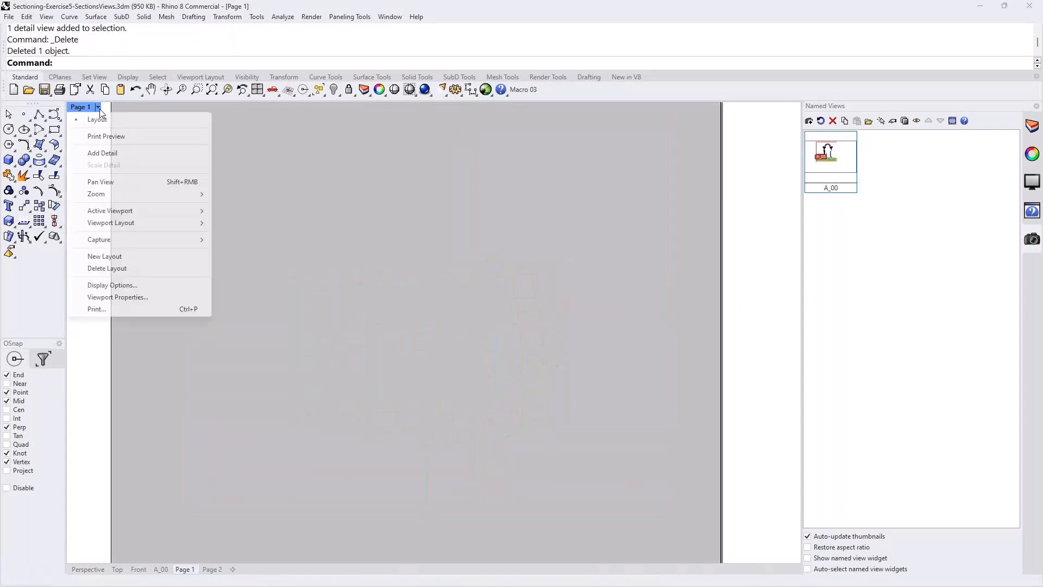
{"action": "left_click", "coordinate": [100, 154]}
{"action": "left_click", "coordinate": [175, 139]}
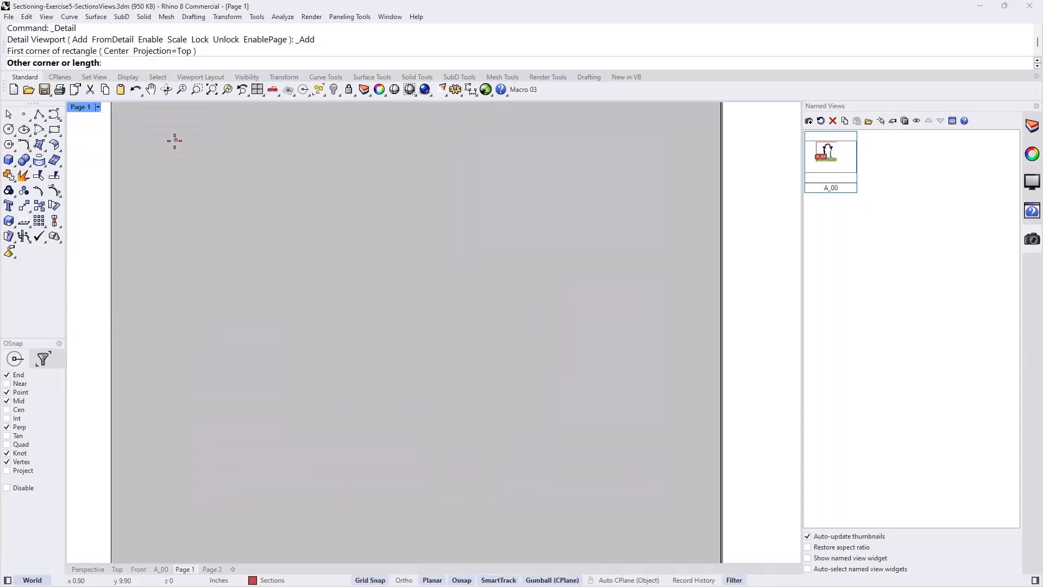
{"action": "left_click", "coordinate": [689, 512]}
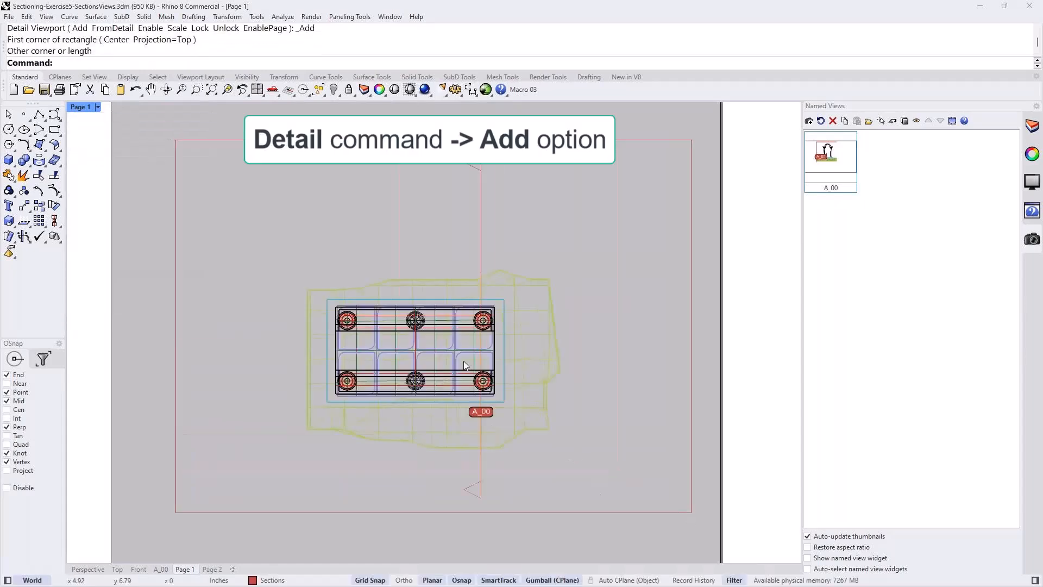
Activate the new Page 1 detail, restore the named view A_00 in it and shift the section slightly toward the middle.
{"action": "double_click", "coordinate": [309, 213]}
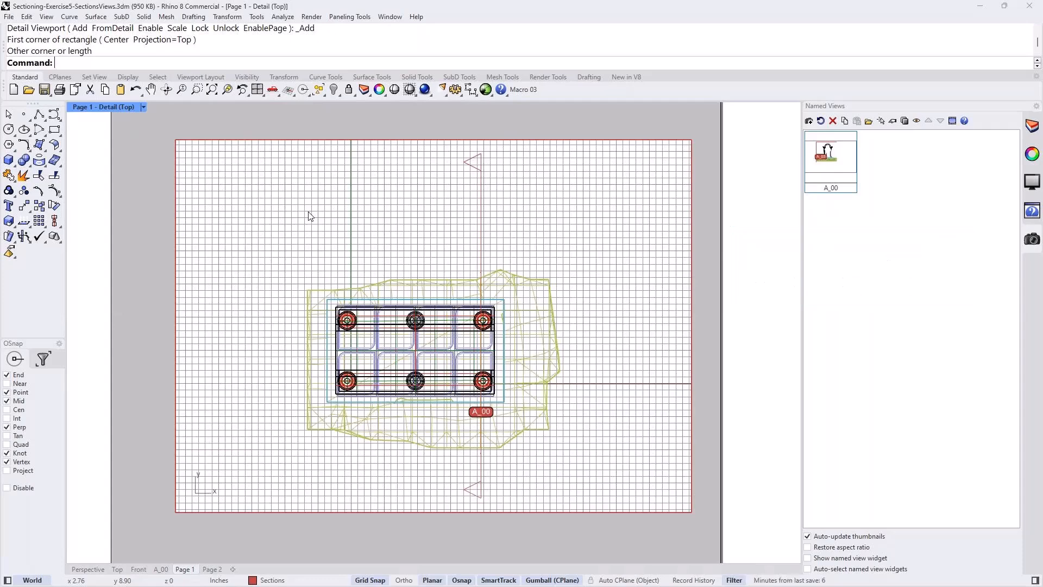
{"action": "left_click", "coordinate": [144, 107]}
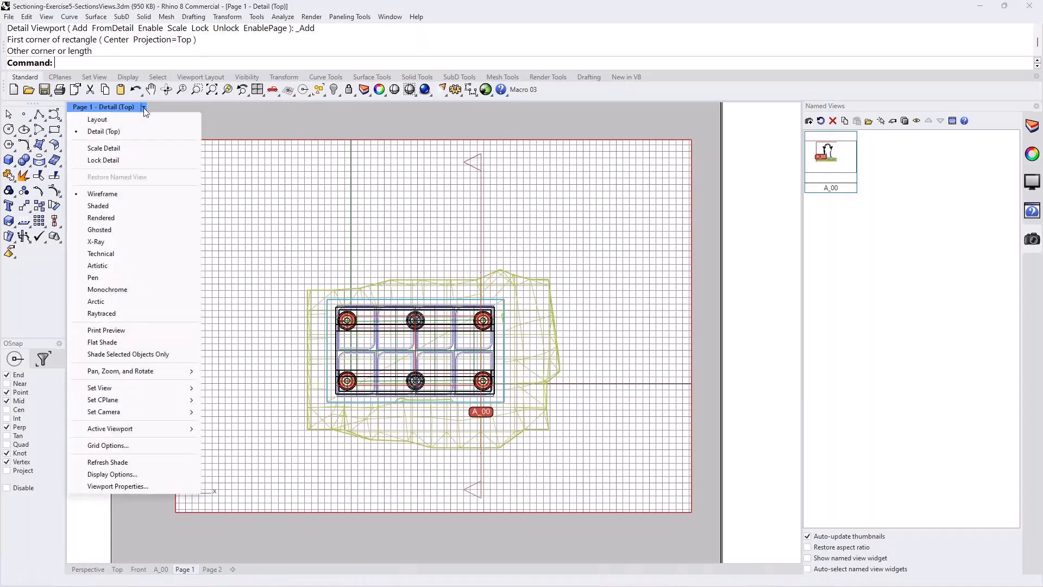
{"action": "mouse_move", "coordinate": [141, 388]}
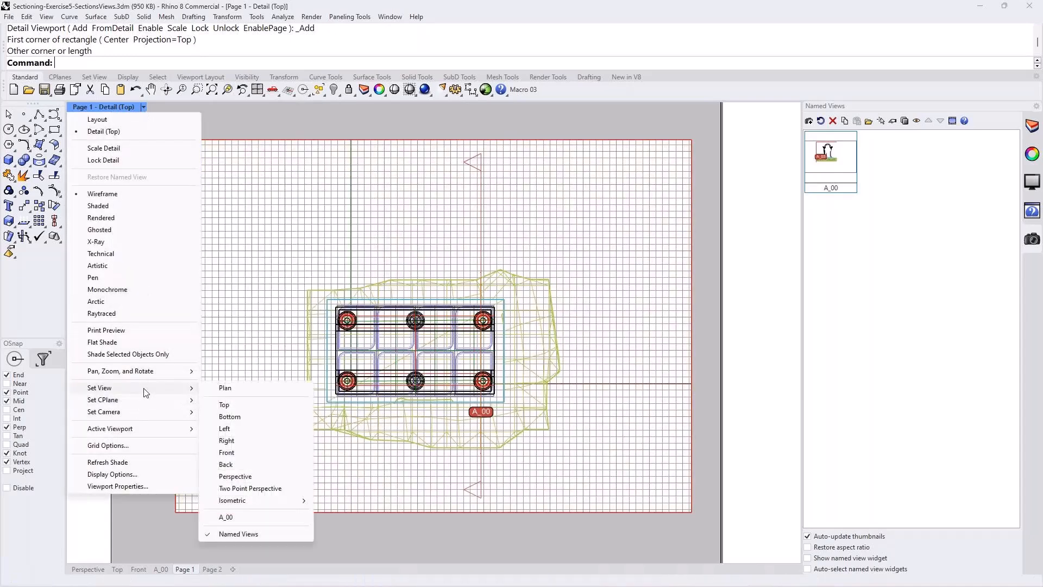
{"action": "left_click", "coordinate": [242, 517]}
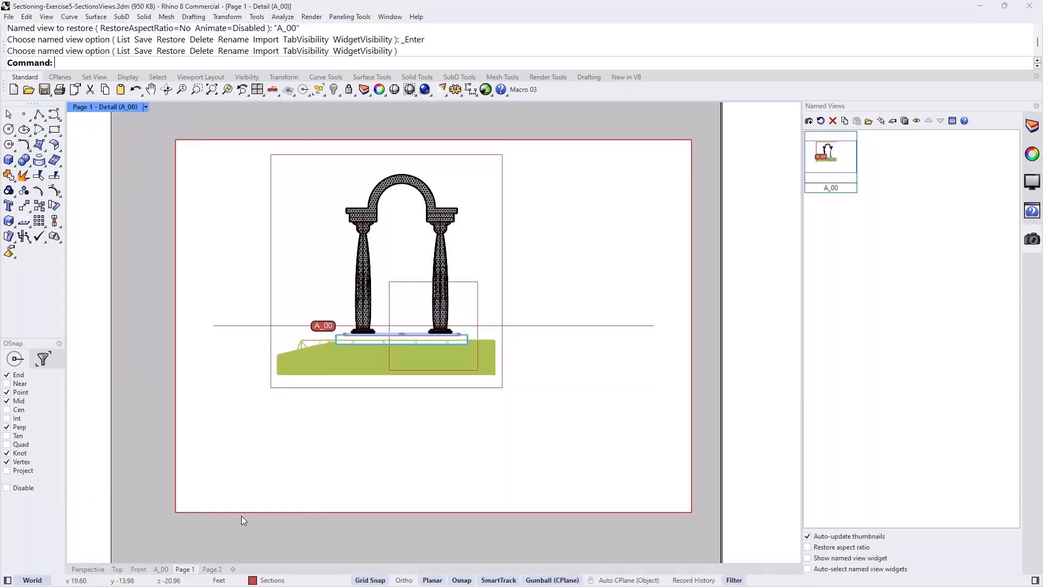
{"action": "right_click_drag", "start_coordinate": [317, 426], "coordinate": [341, 432]}
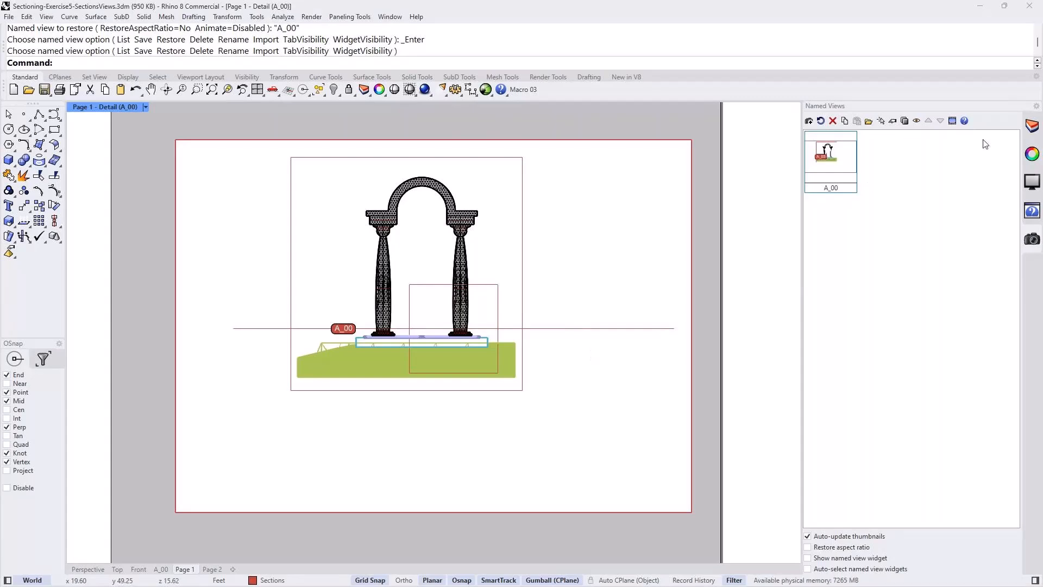
Make Default the current layer and turn off the Sections layer in the active detail only.
{"action": "left_click", "coordinate": [1035, 130]}
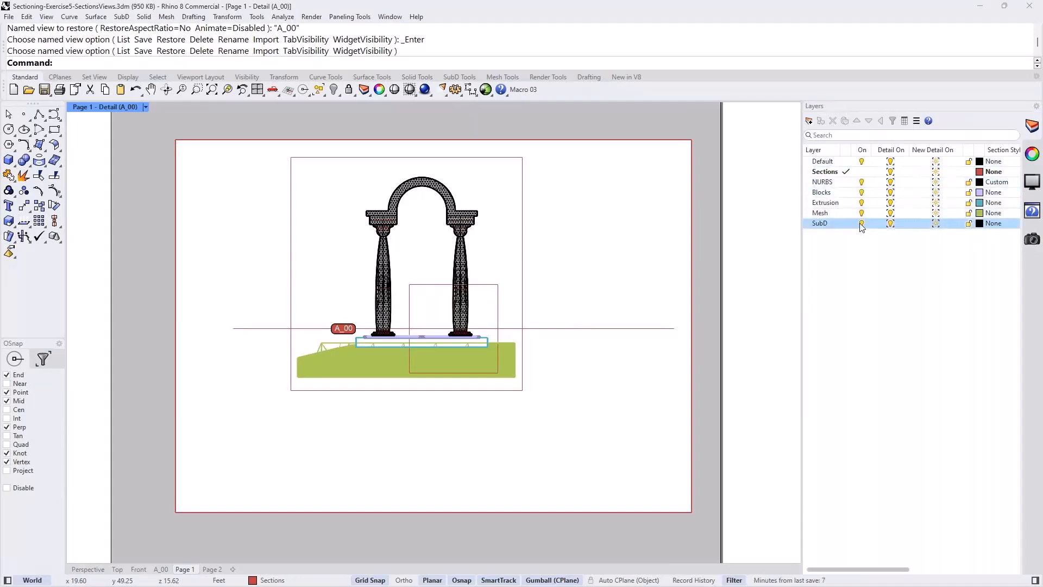
{"action": "left_click", "coordinate": [848, 163]}
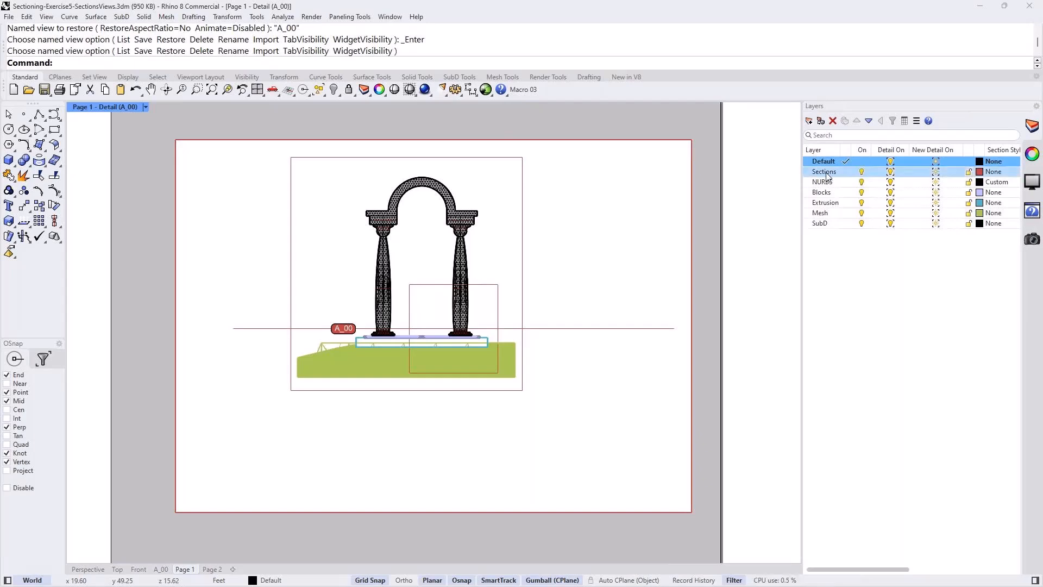
{"action": "left_click", "coordinate": [891, 173]}
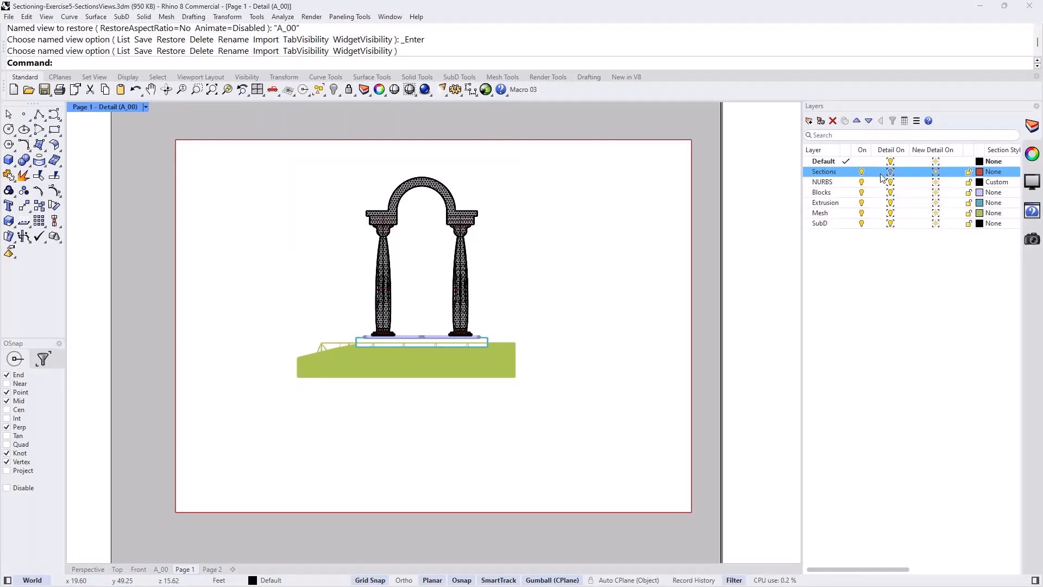
Leave the detail and check the visibility of the Sections layer objects in the Perspective view.
{"action": "double_click", "coordinate": [698, 126]}
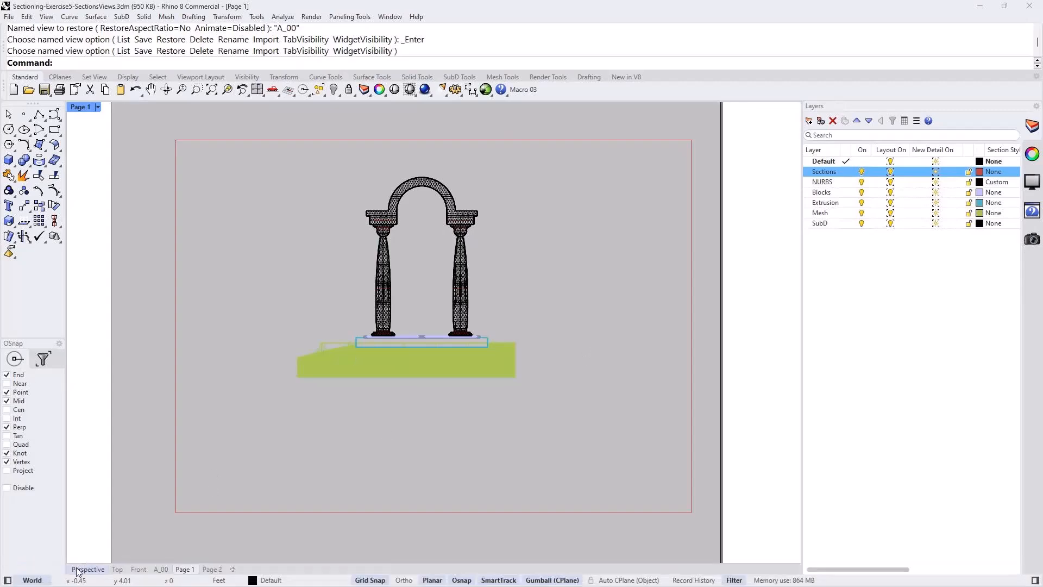
{"action": "left_click", "coordinate": [86, 569]}
{"action": "mouse_move", "coordinate": [582, 291]}
{"action": "right_mouse_down"}
{"action": "mouse_move", "coordinate": [631, 302]}
{"action": "mouse_move", "coordinate": [595, 278]}
{"action": "mouse_move", "coordinate": [577, 295]}
{"action": "right_mouse_up"}
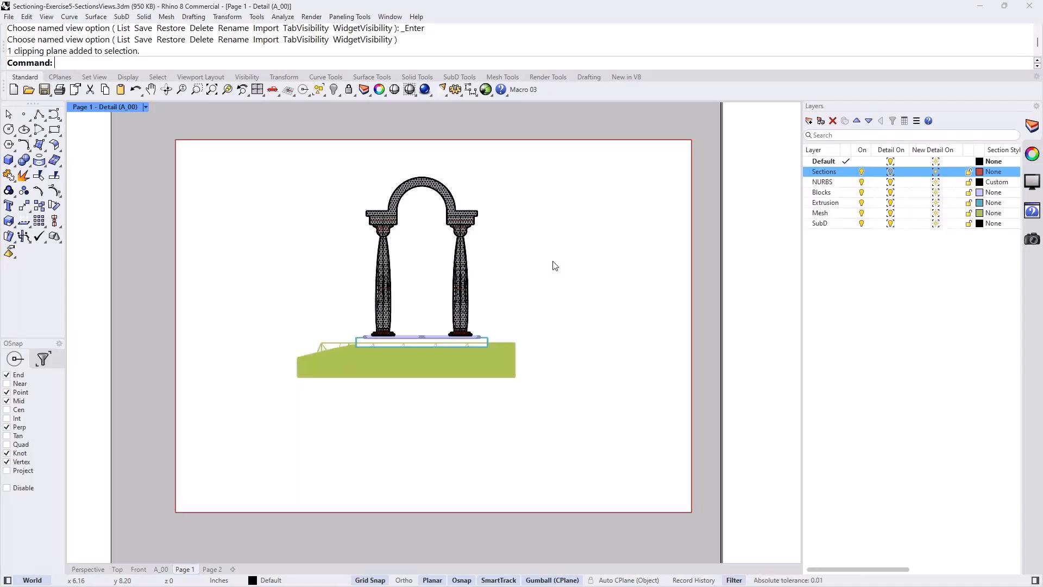
Turn the Sections layer off for the Page 1 layout itself and restore it.
{"action": "double_click", "coordinate": [697, 220]}
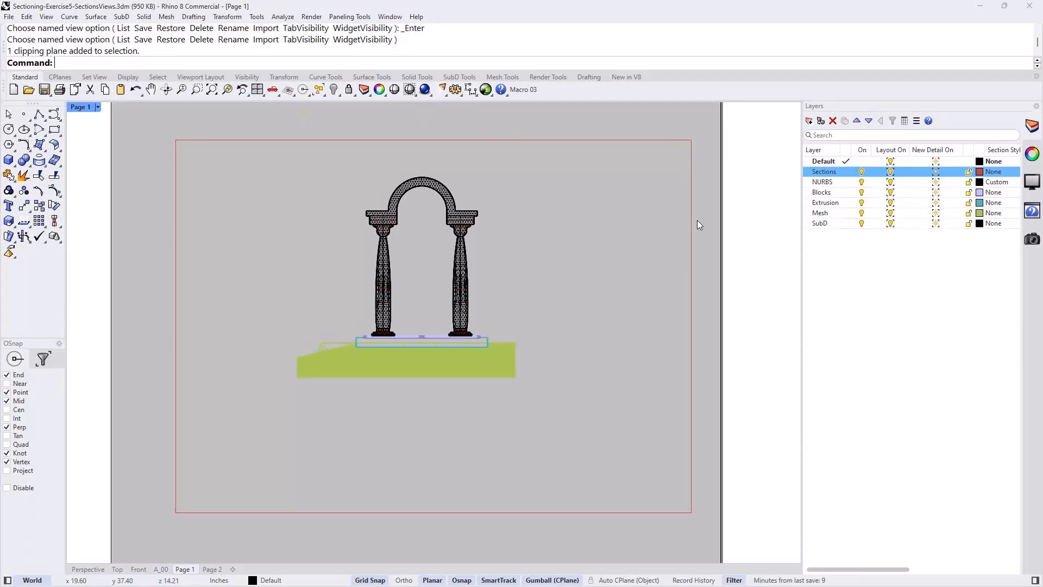
{"action": "left_click", "coordinate": [890, 172]}
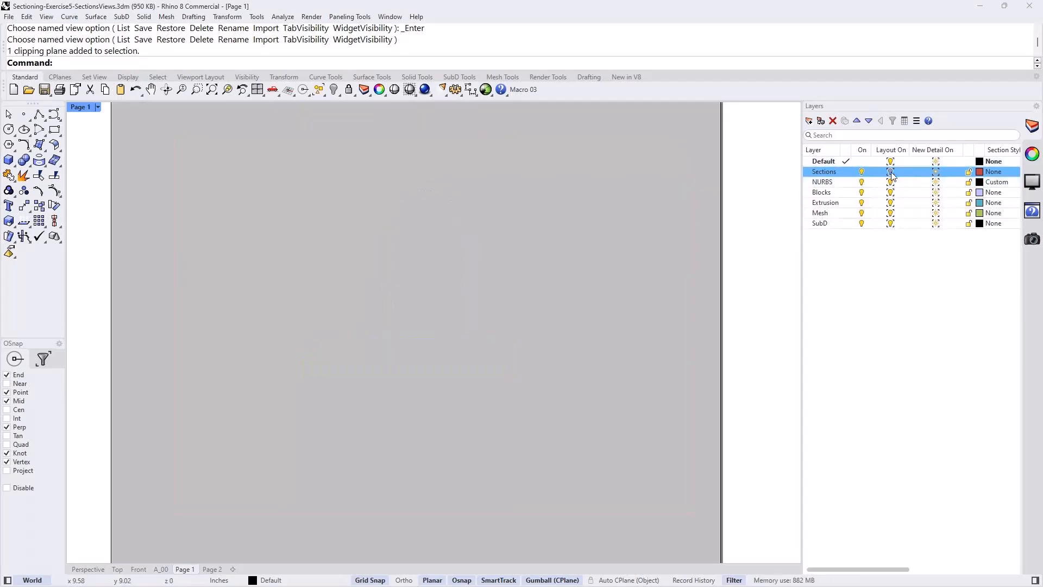
{"action": "left_click", "coordinate": [890, 173]}
Reactivate the Page 1 detail and enlarge and center the pavilion section within its frame.
{"action": "double_click", "coordinate": [576, 249]}
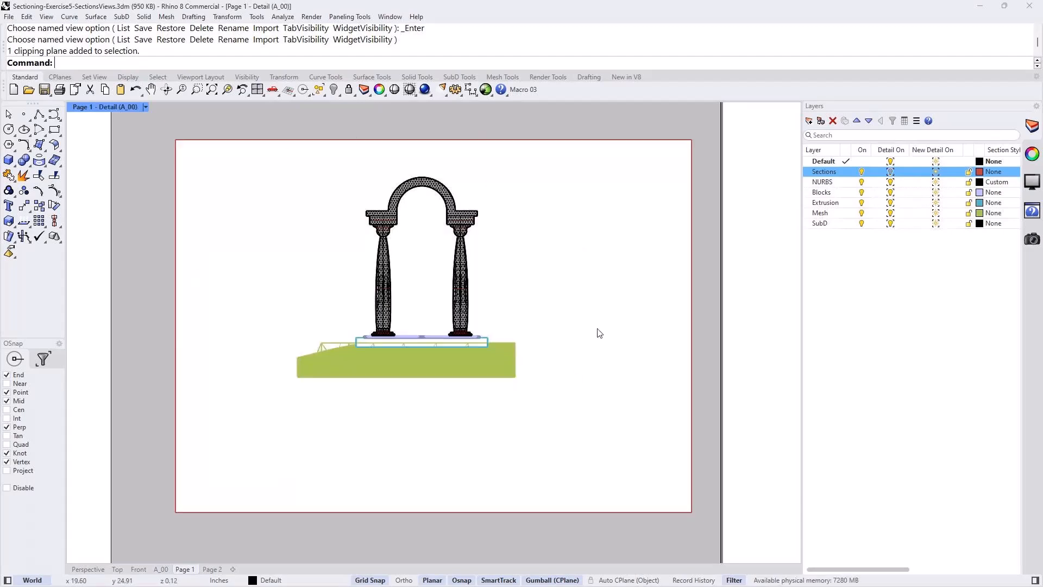
{"action": "mouse_move", "coordinate": [523, 294]}
{"action": "right_mouse_down"}
{"action": "mouse_move", "coordinate": [551, 349]}
{"action": "mouse_move", "coordinate": [442, 306]}
{"action": "mouse_move", "coordinate": [525, 288]}
{"action": "mouse_move", "coordinate": [596, 324]}
{"action": "mouse_move", "coordinate": [547, 327]}
{"action": "right_mouse_up"}
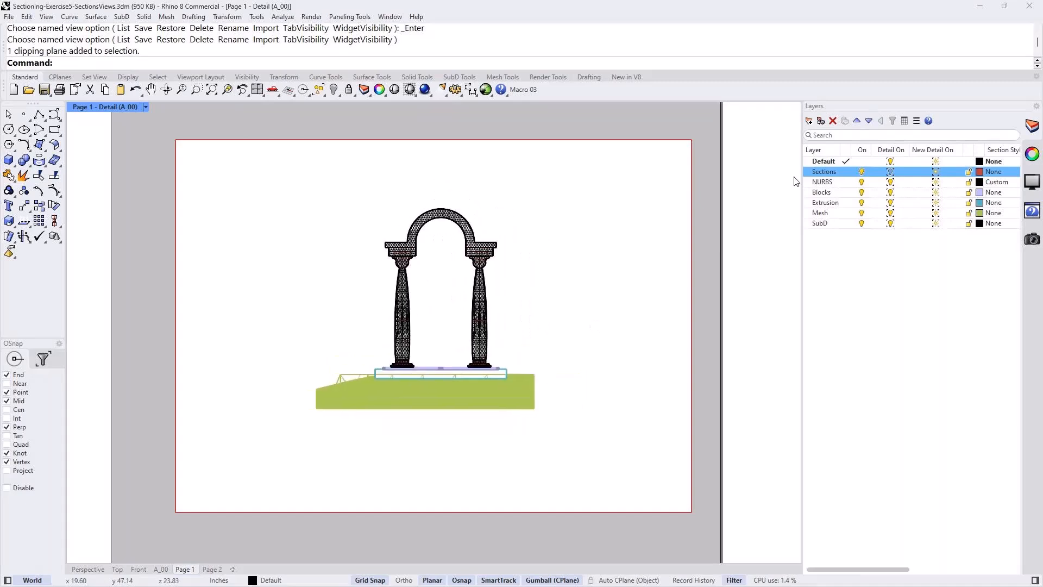
{"action": "scroll", "coordinate": [477, 315], "scroll_direction": "up", "scroll_amount": 1}
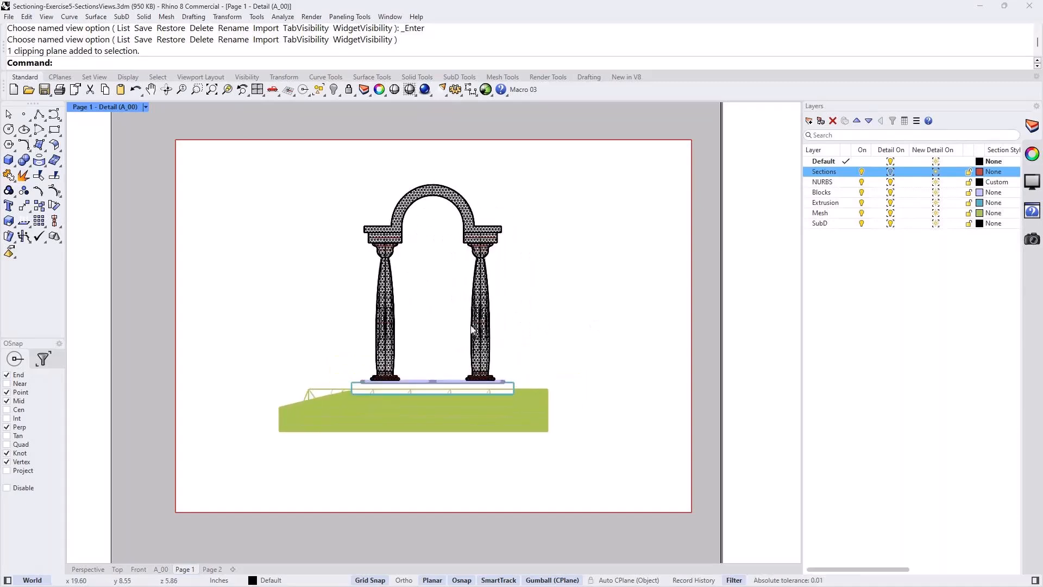
{"action": "right_click_drag", "start_coordinate": [545, 303], "coordinate": [555, 311]}
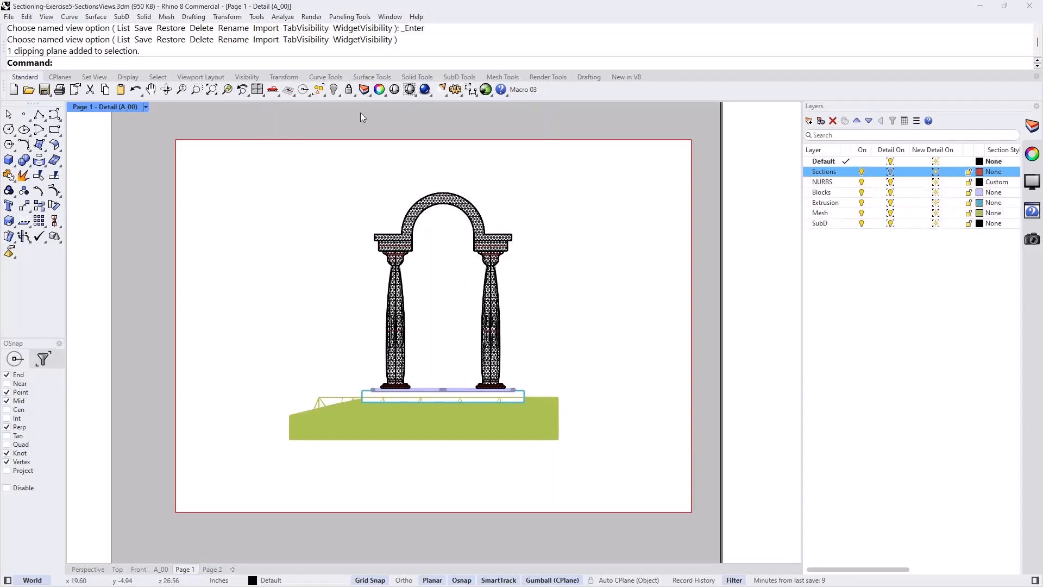
{"action": "scroll", "coordinate": [451, 327], "scroll_direction": "up", "scroll_amount": 1}
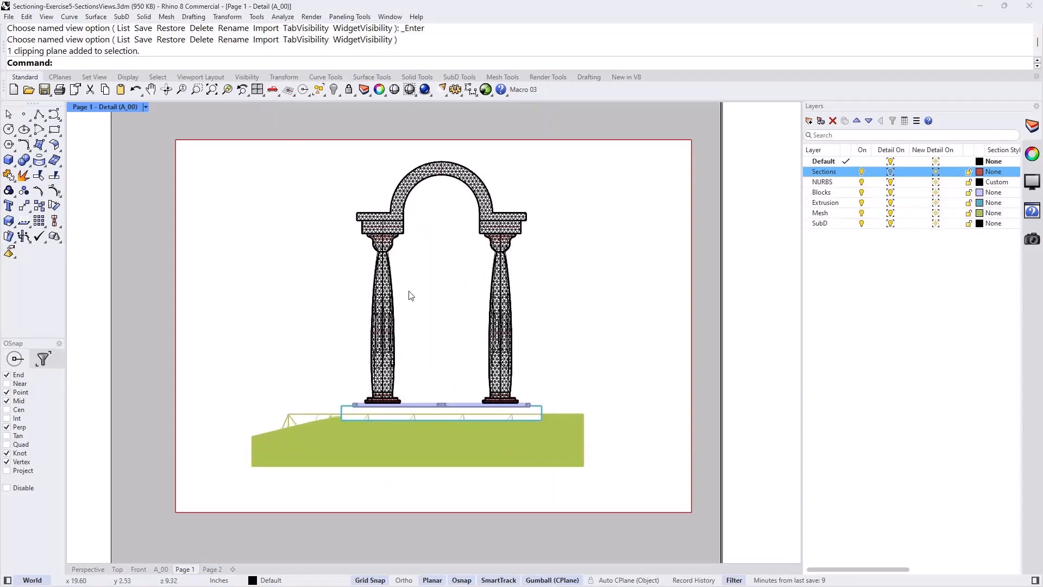
Toggle the Sections layer's visibility in the detail to compare the section with and without clipping plane graphics, ending with it off.
{"action": "left_click", "coordinate": [890, 172]}
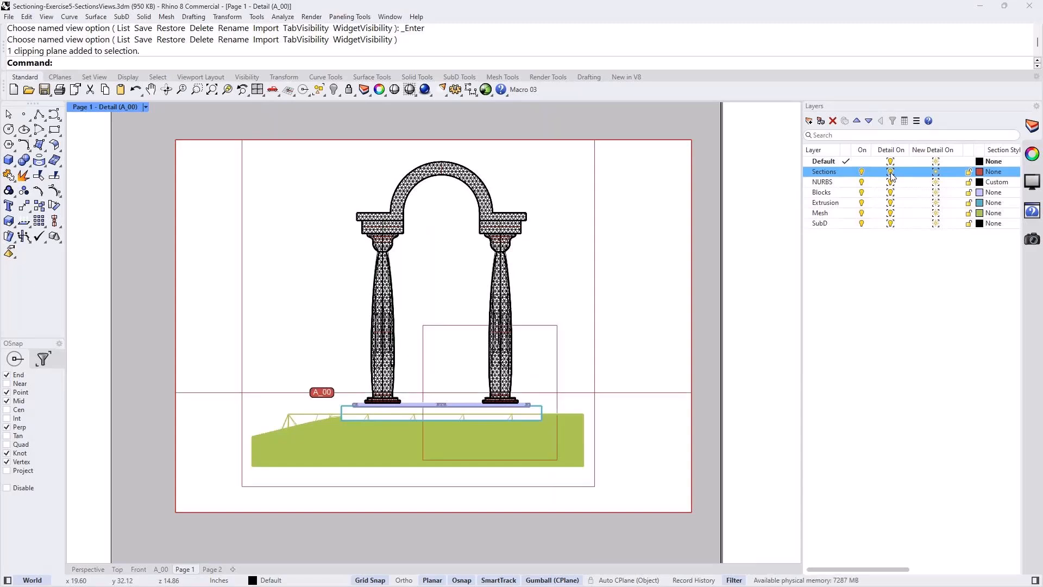
{"action": "left_click", "coordinate": [891, 173]}
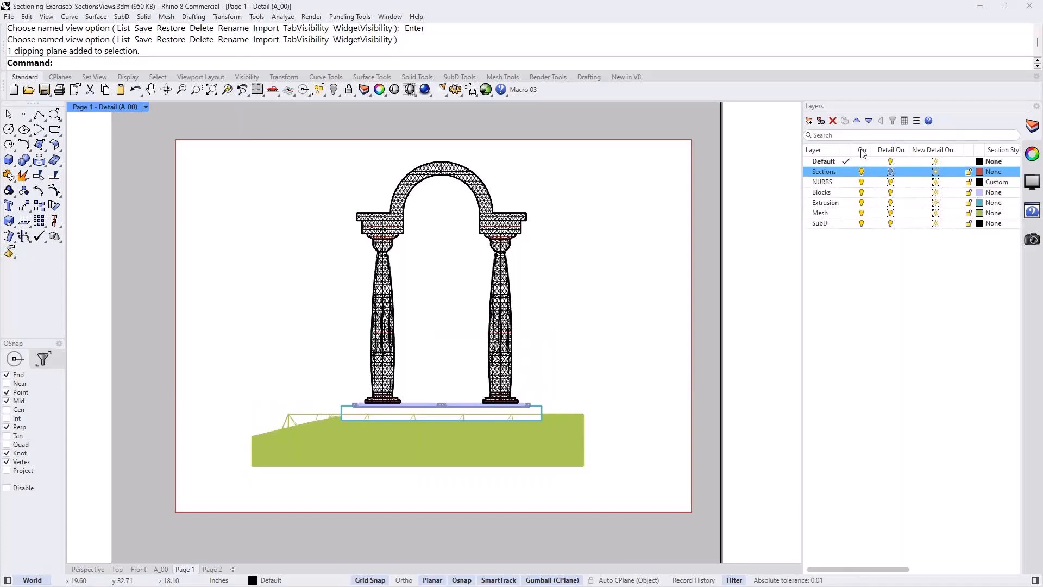
{"action": "left_click", "coordinate": [890, 172]}
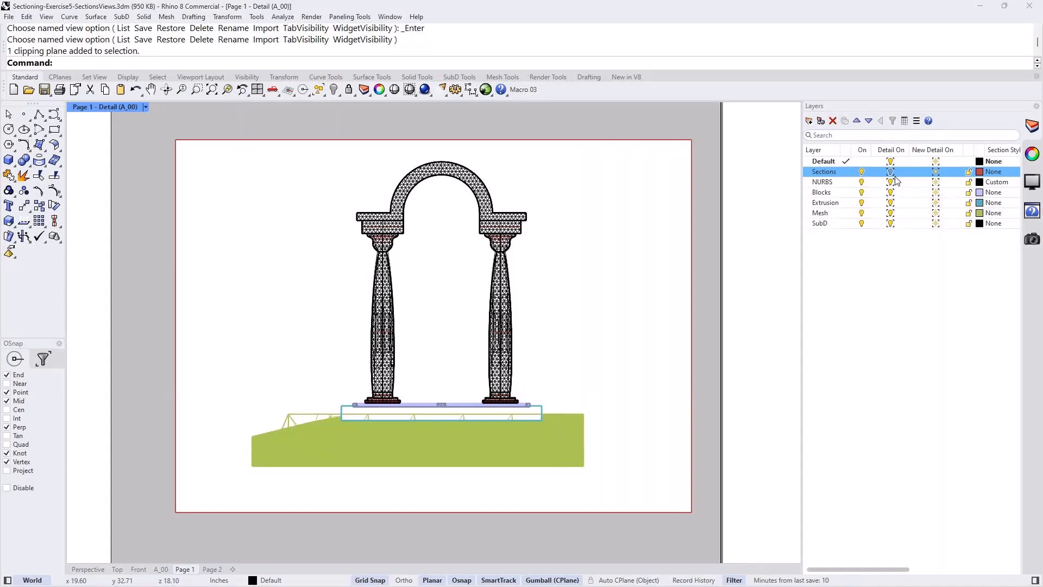
{"action": "left_click_drag", "start_coordinate": [908, 149], "coordinate": [869, 150]}
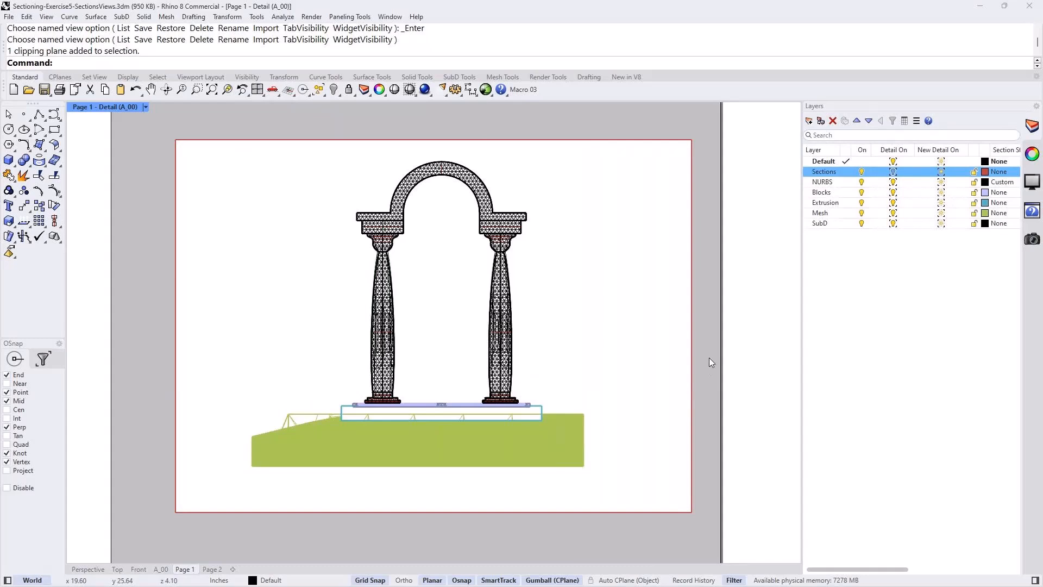
Leave the detail and examine the clipped pavilion from a higher angle in the Perspective view.
{"action": "double_click", "coordinate": [709, 359]}
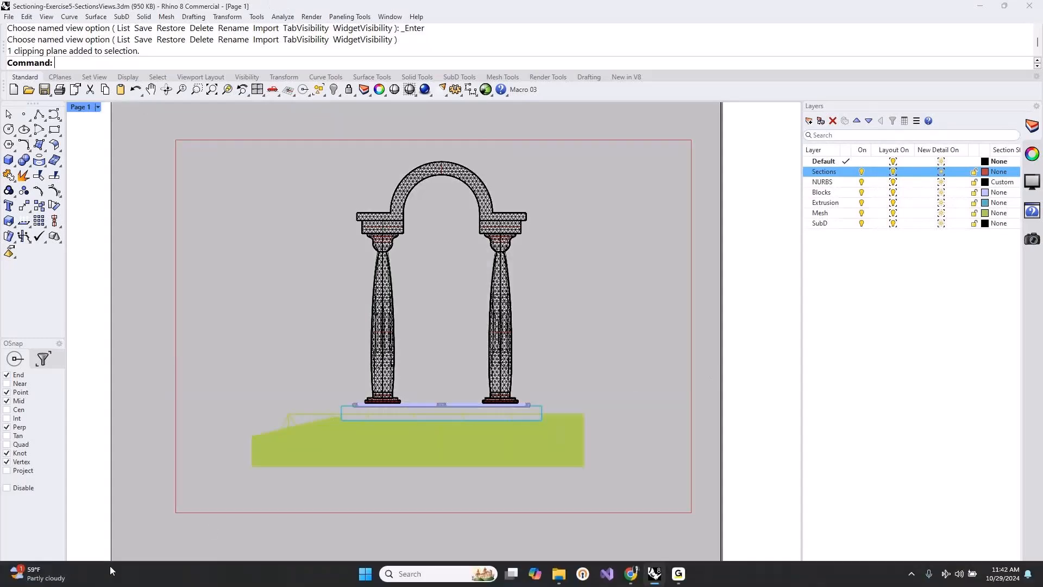
{"action": "left_click", "coordinate": [87, 569]}
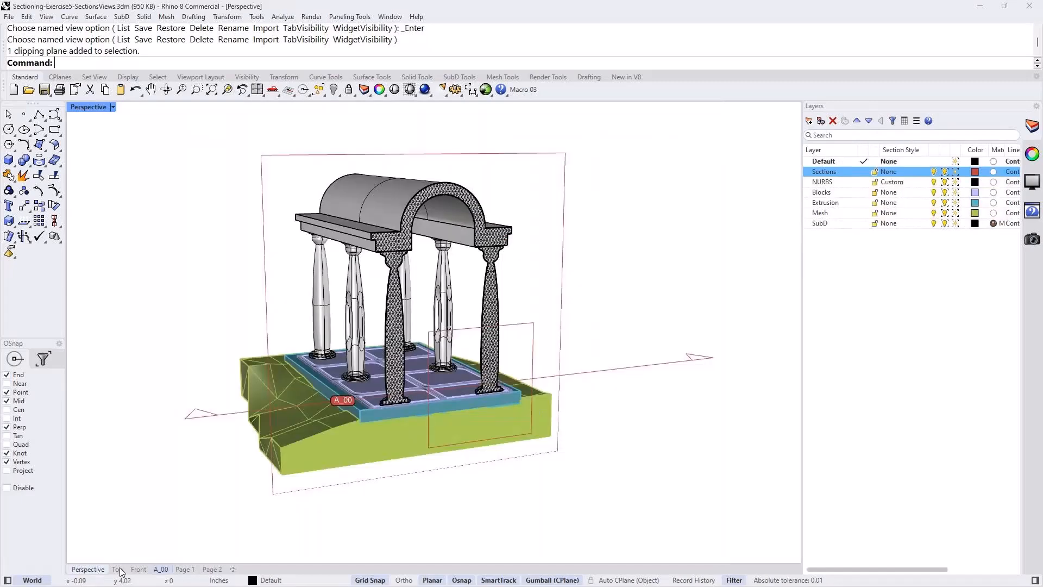
{"action": "right_click_drag", "start_coordinate": [567, 303], "coordinate": [605, 325]}
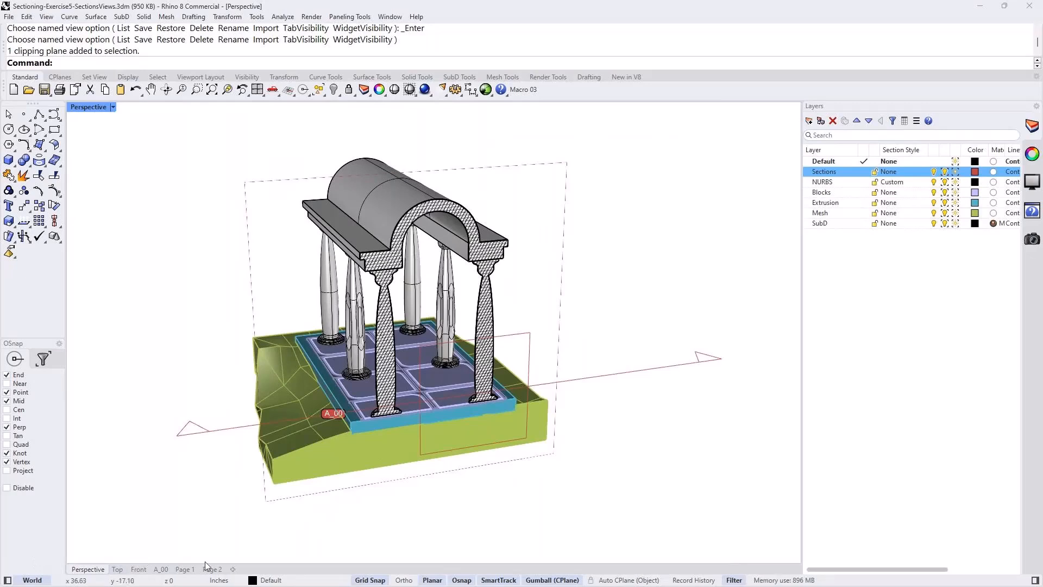
Return to the Page 1 detail, activate it and turn the Sections layer back on in it.
{"action": "left_click", "coordinate": [184, 569]}
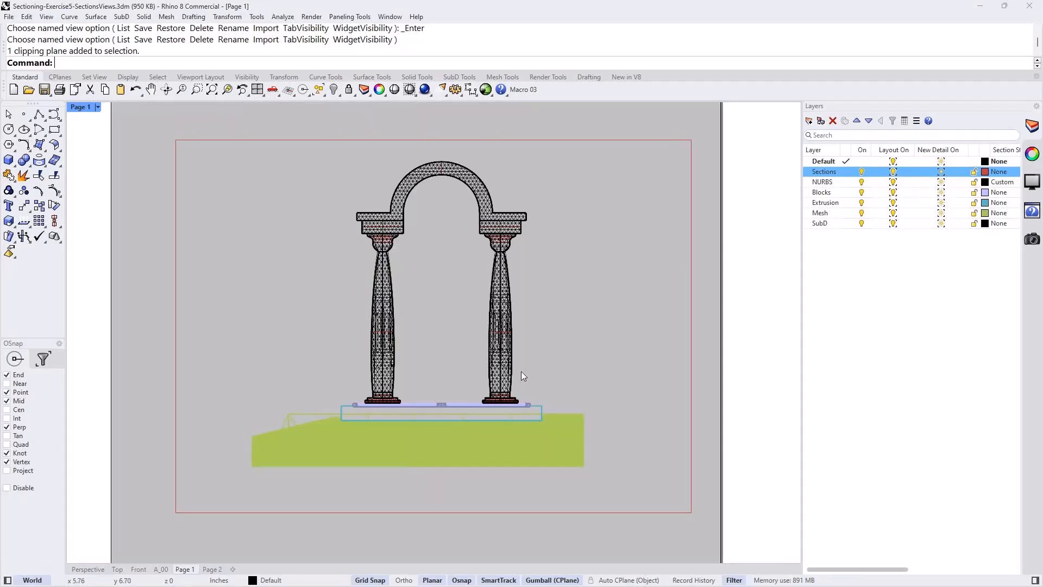
{"action": "double_click", "coordinate": [566, 348]}
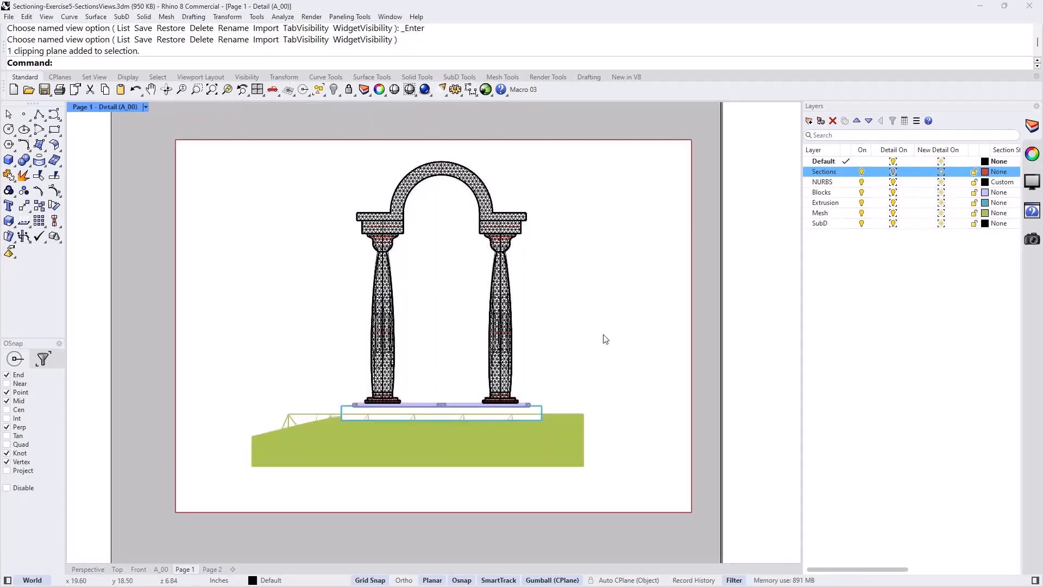
{"action": "left_click", "coordinate": [893, 172]}
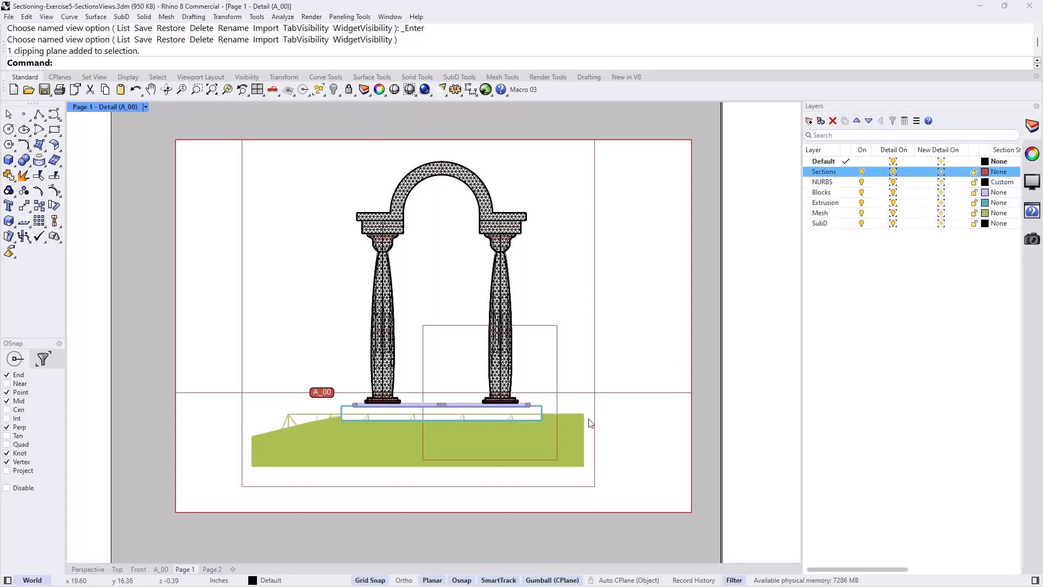
Enable a custom depth of 0 ft for the A_00 clipping plane and check the resulting section in the Perspective view.
{"action": "left_click", "coordinate": [566, 393]}
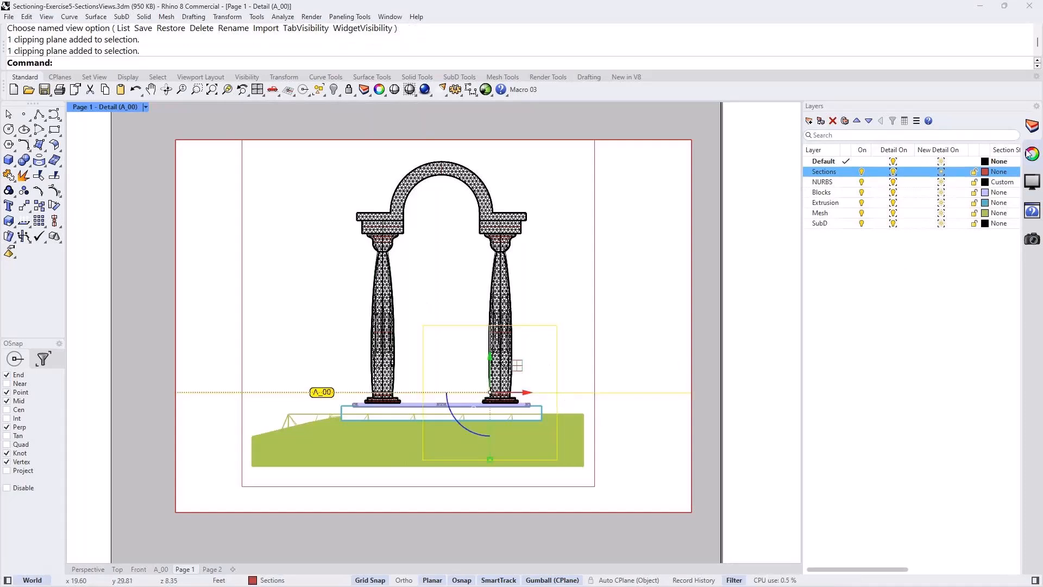
{"action": "left_click", "coordinate": [1030, 183]}
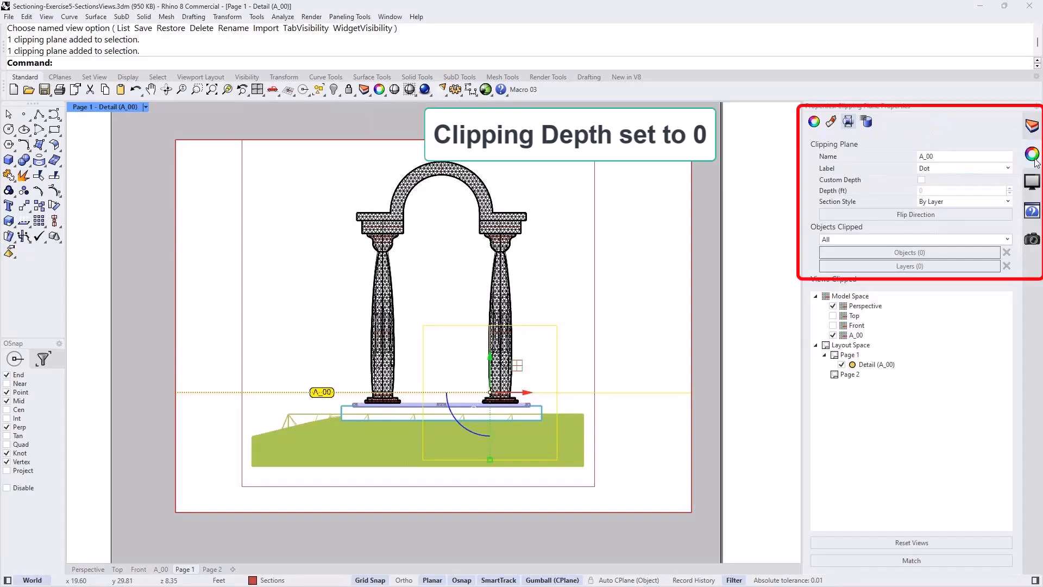
{"action": "left_click", "coordinate": [922, 181]}
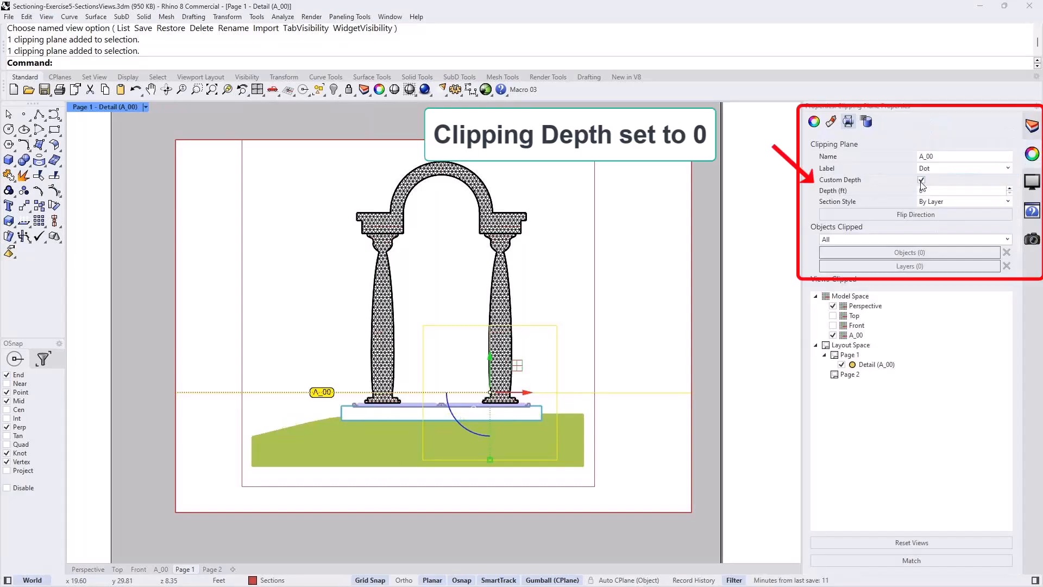
{"action": "double_click", "coordinate": [710, 298]}
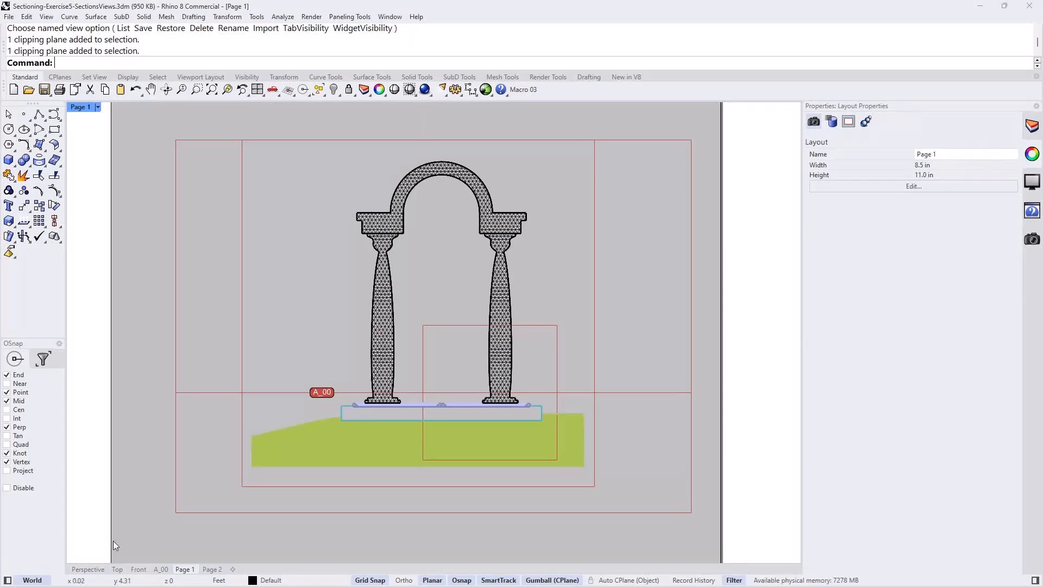
{"action": "left_click", "coordinate": [97, 569]}
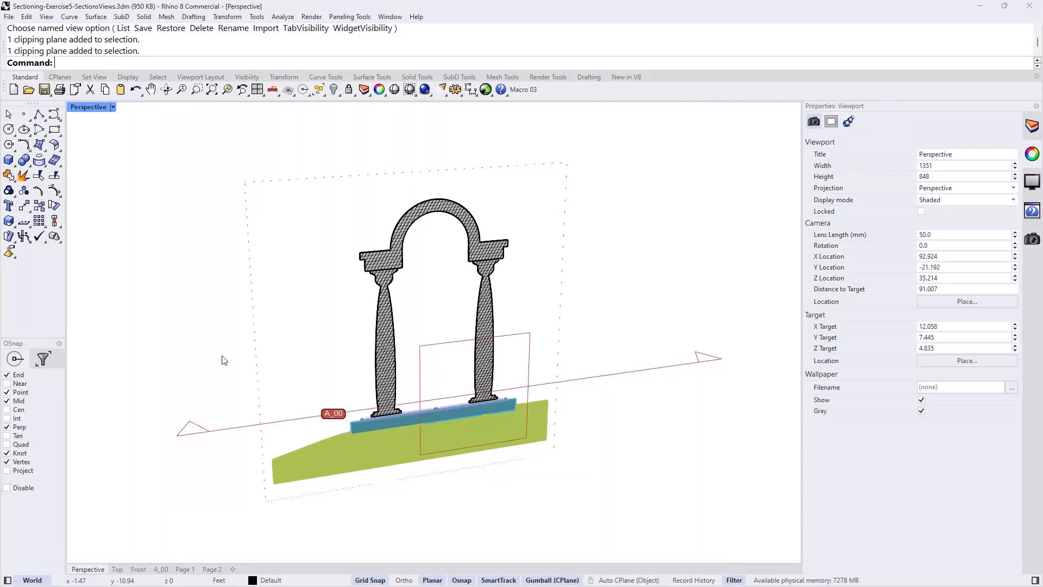
Stop the A_00 clipping plane from clipping the Perspective view so the whole pavilion is displayed there.
{"action": "right_click_drag", "start_coordinate": [236, 328], "coordinate": [267, 349]}
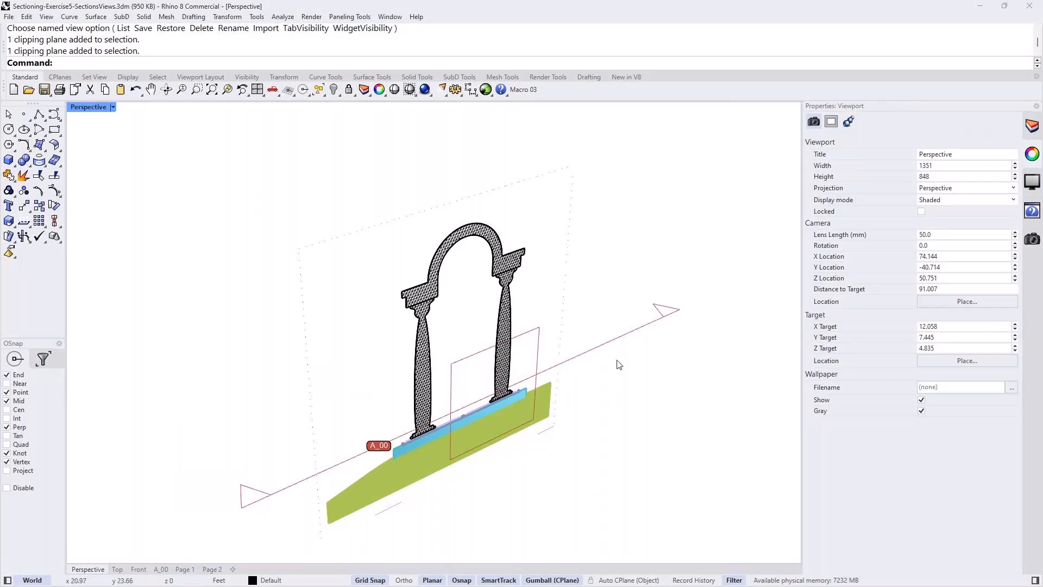
{"action": "left_click", "coordinate": [616, 342]}
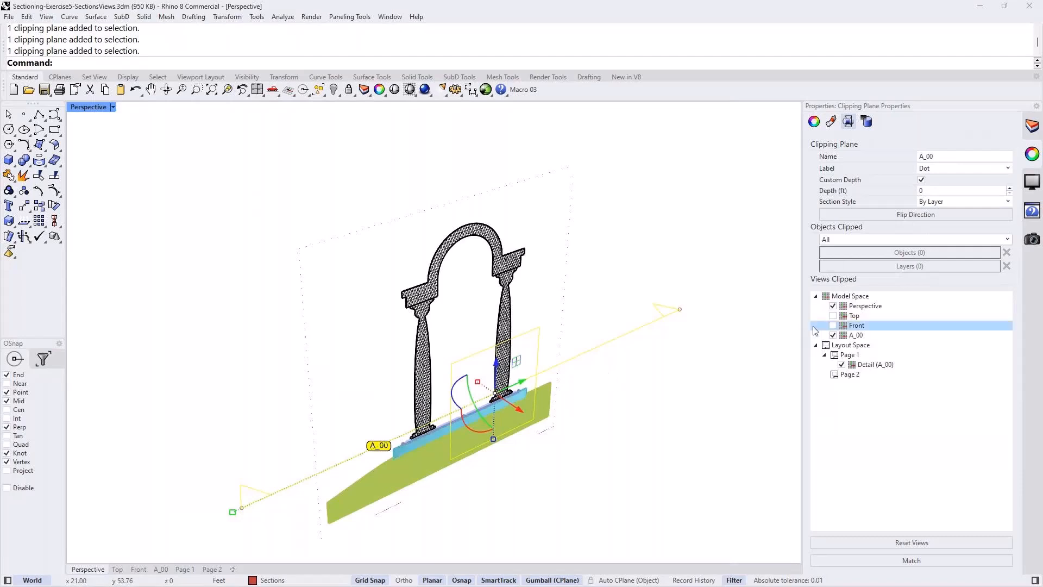
{"action": "left_click", "coordinate": [833, 307]}
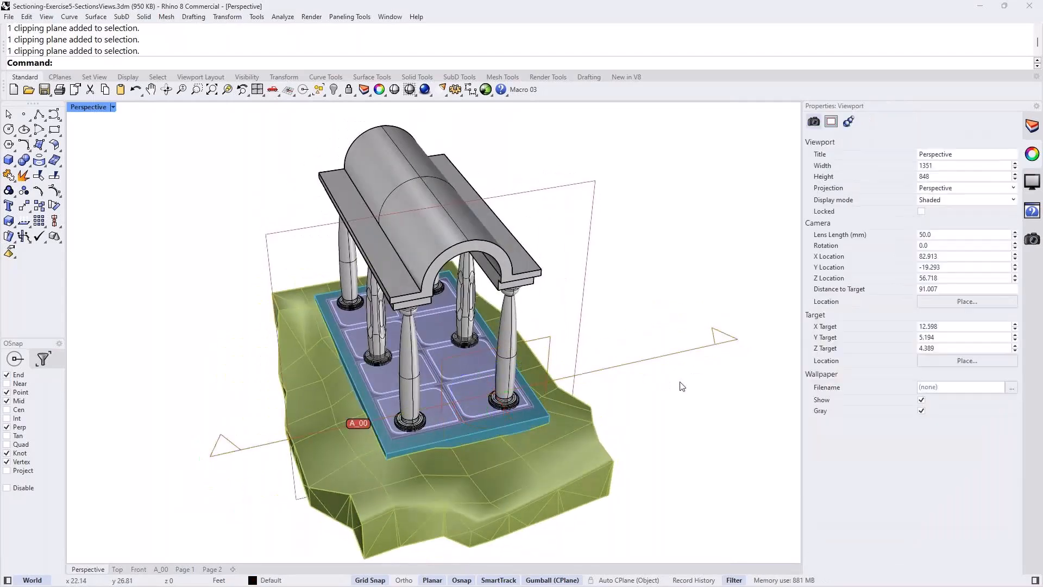
Turn the Sections layer off only in the Page 1 detail, then leave the detail.
{"action": "left_click", "coordinate": [185, 569]}
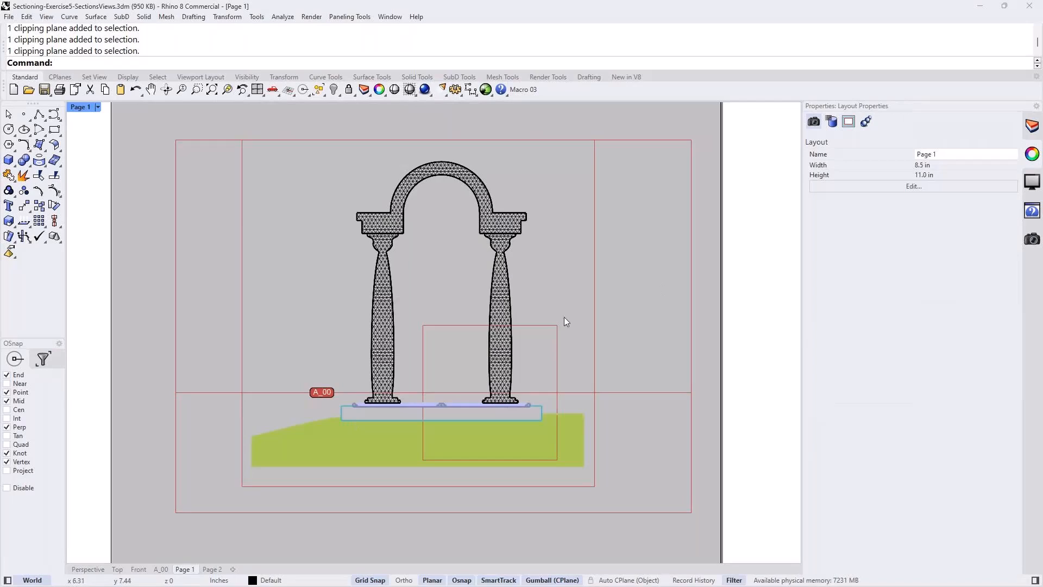
{"action": "double_click", "coordinate": [616, 310]}
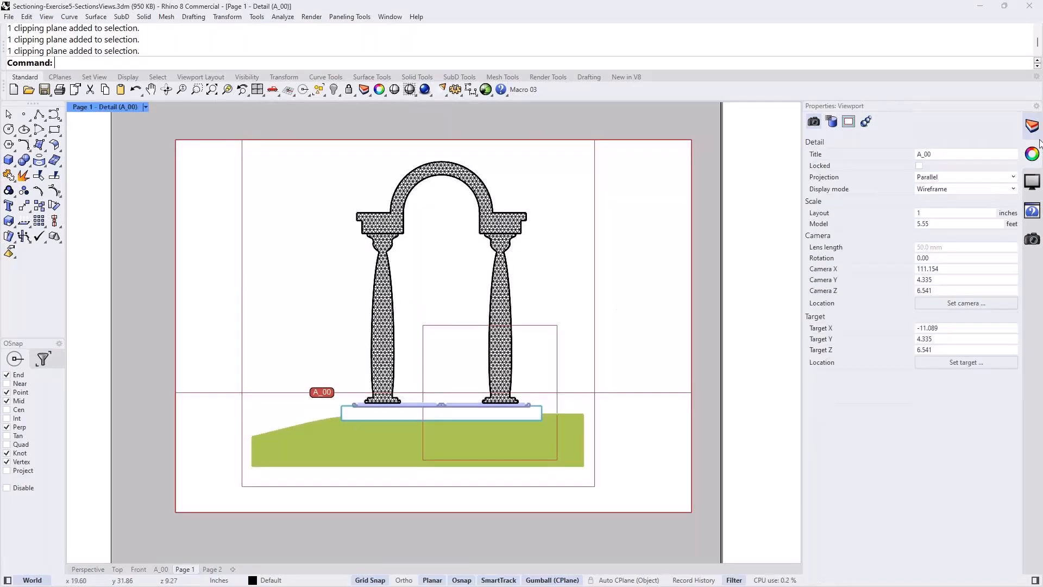
{"action": "left_click", "coordinate": [1032, 126]}
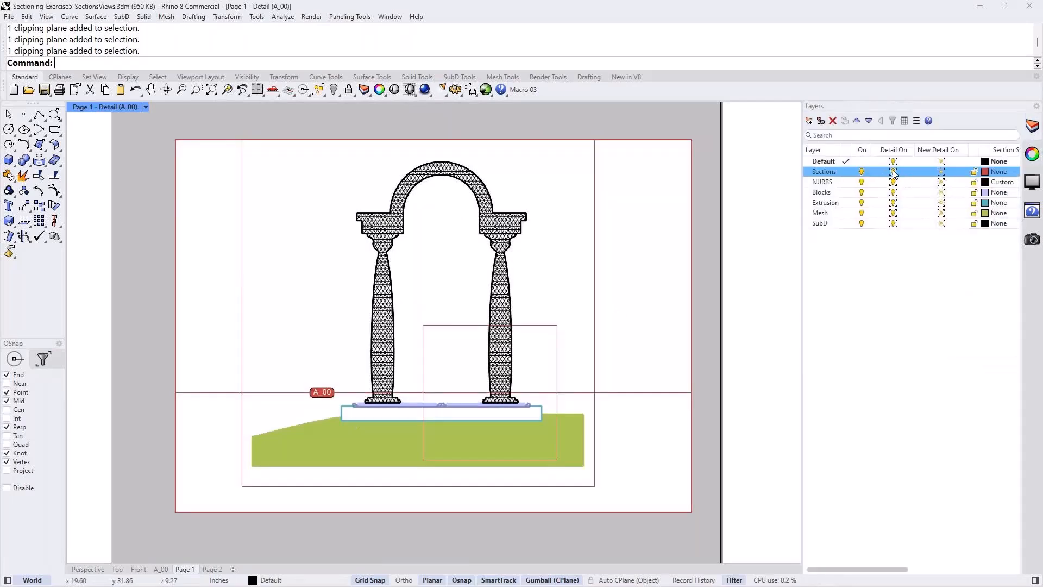
{"action": "left_click", "coordinate": [893, 171]}
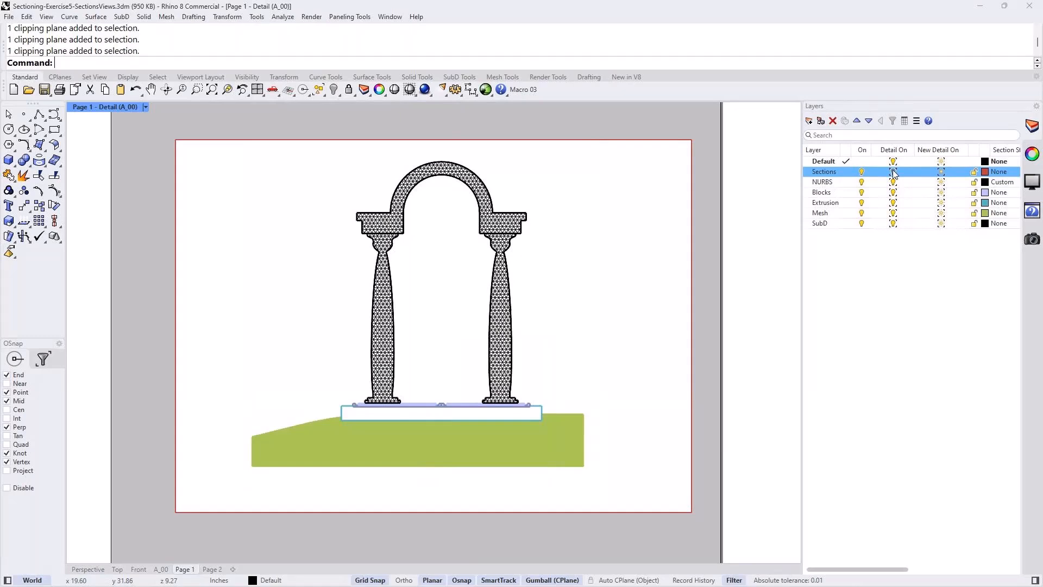
{"action": "double_click", "coordinate": [709, 314]}
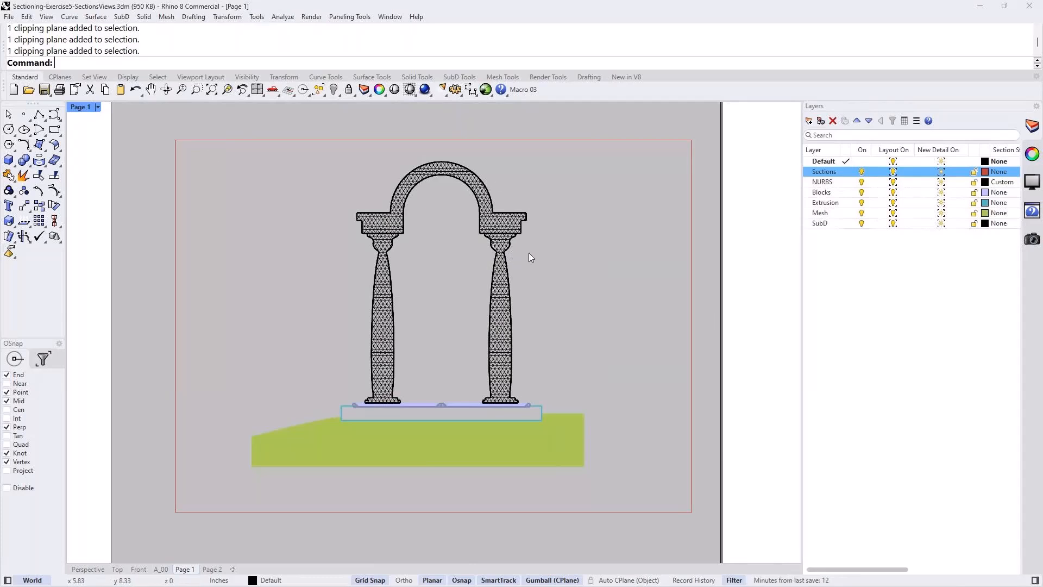
Compare raster and vector output in the Page 1 print preview, ending on Vector Output, and close the print settings.
{"action": "left_click", "coordinate": [97, 107]}
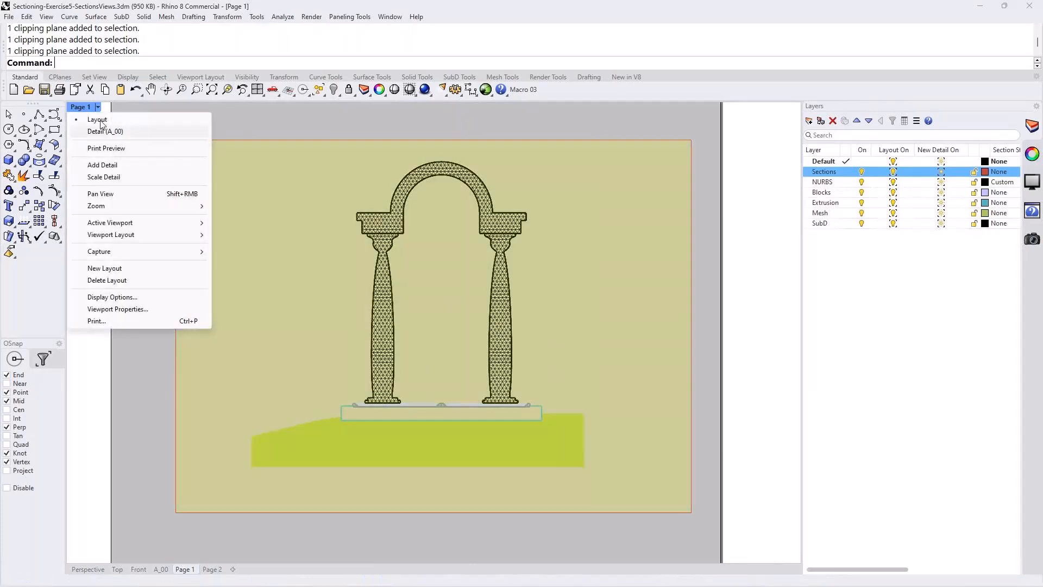
{"action": "left_click", "coordinate": [132, 320]}
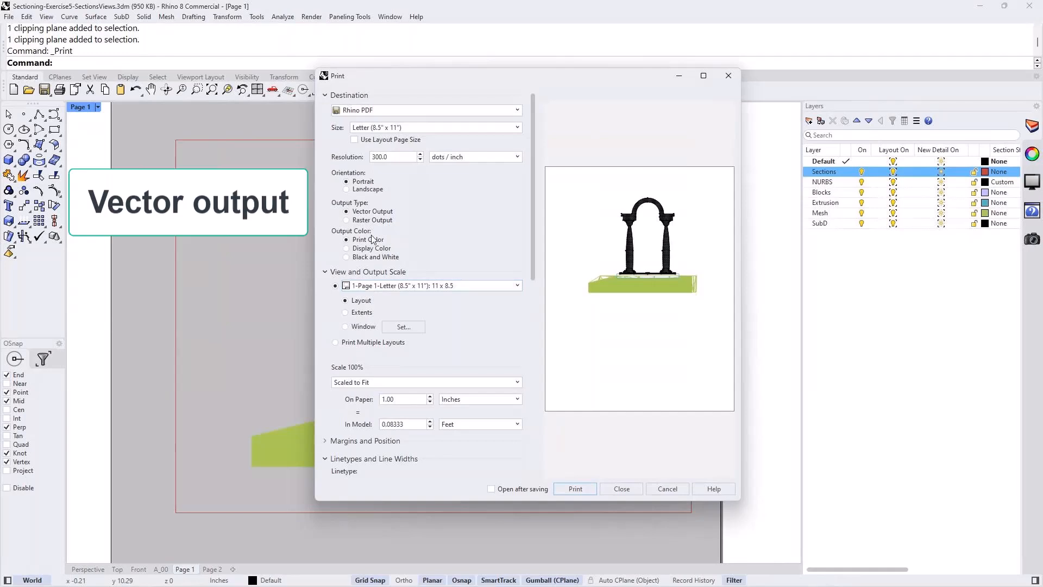
{"action": "left_click", "coordinate": [346, 220]}
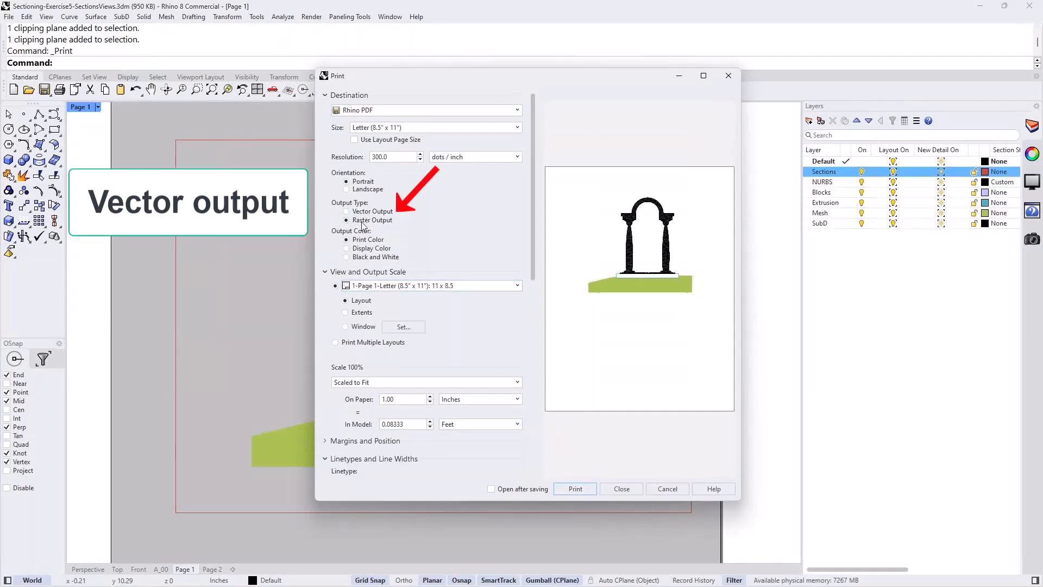
{"action": "left_click", "coordinate": [345, 211]}
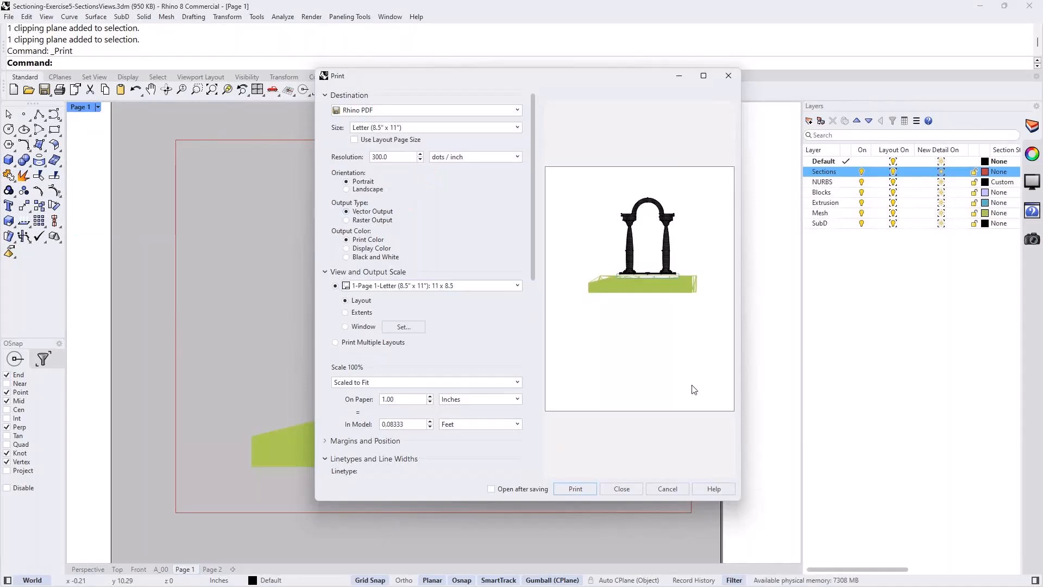
{"action": "left_click", "coordinate": [583, 486]}
{"action": "left_click", "coordinate": [621, 489]}
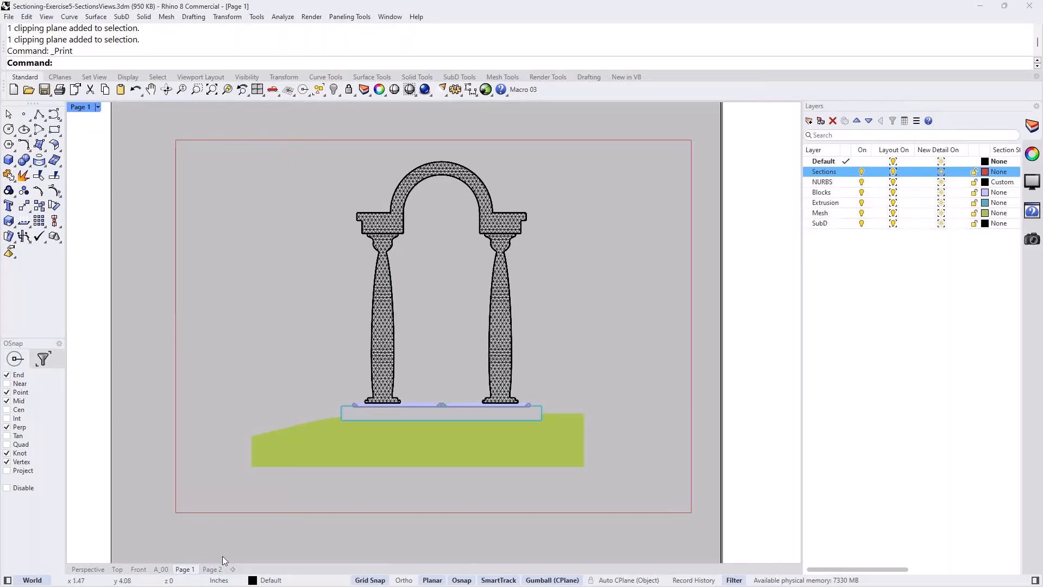
Rotate the A_00 clipping plane about the vertical axis in the Perspective view and shift it deeper into the pavilion.
{"action": "left_click", "coordinate": [93, 570]}
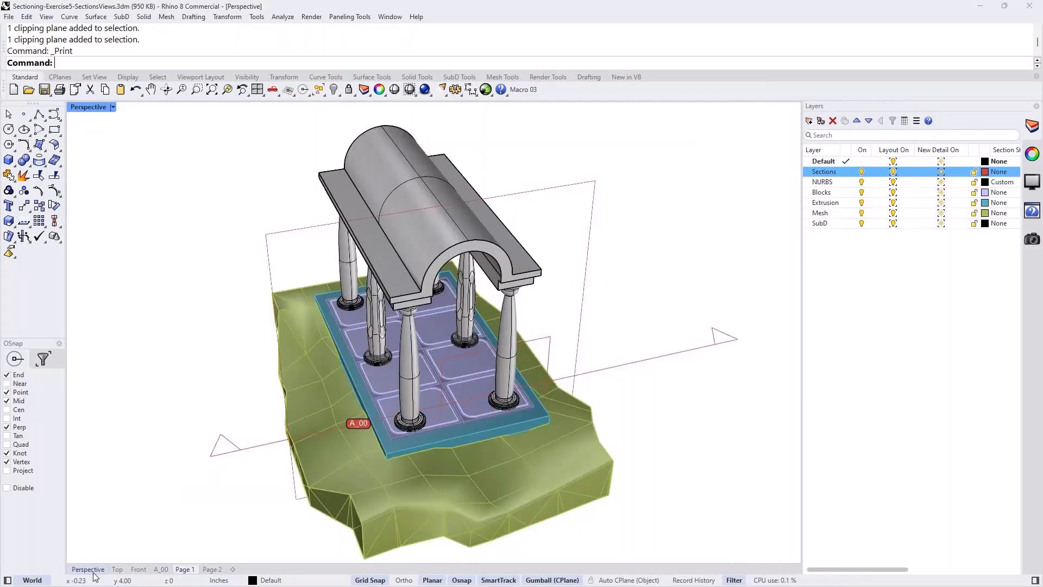
{"action": "left_click", "coordinate": [632, 363]}
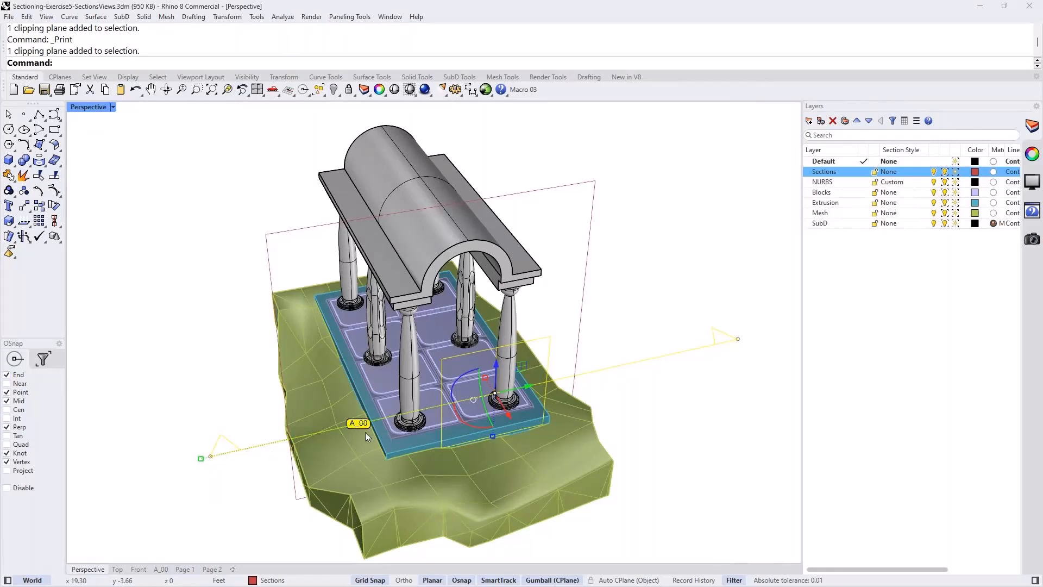
{"action": "left_click_drag", "start_coordinate": [455, 388], "coordinate": [498, 343]}
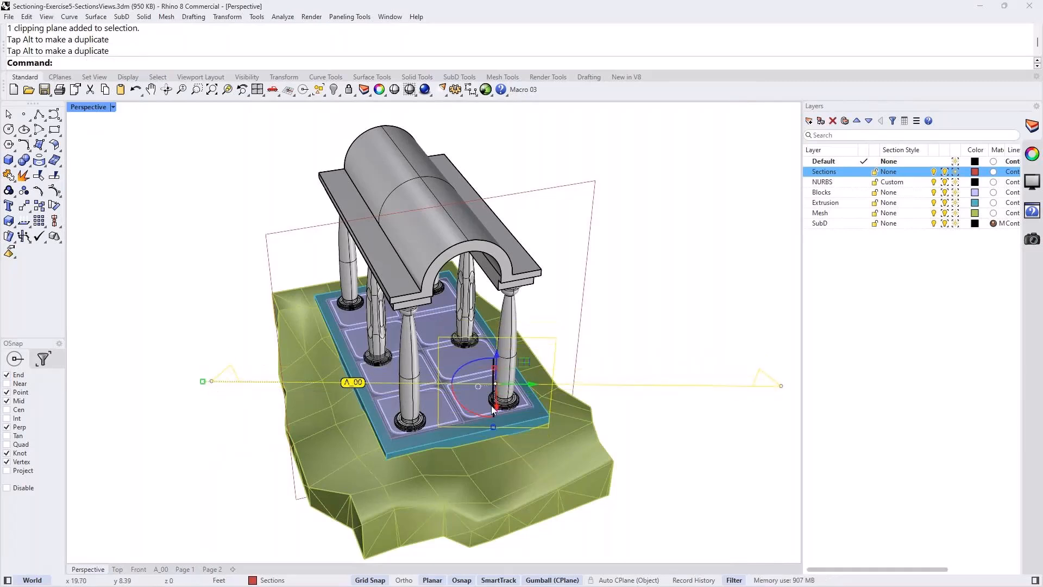
{"action": "left_click_drag", "start_coordinate": [497, 406], "coordinate": [496, 369]}
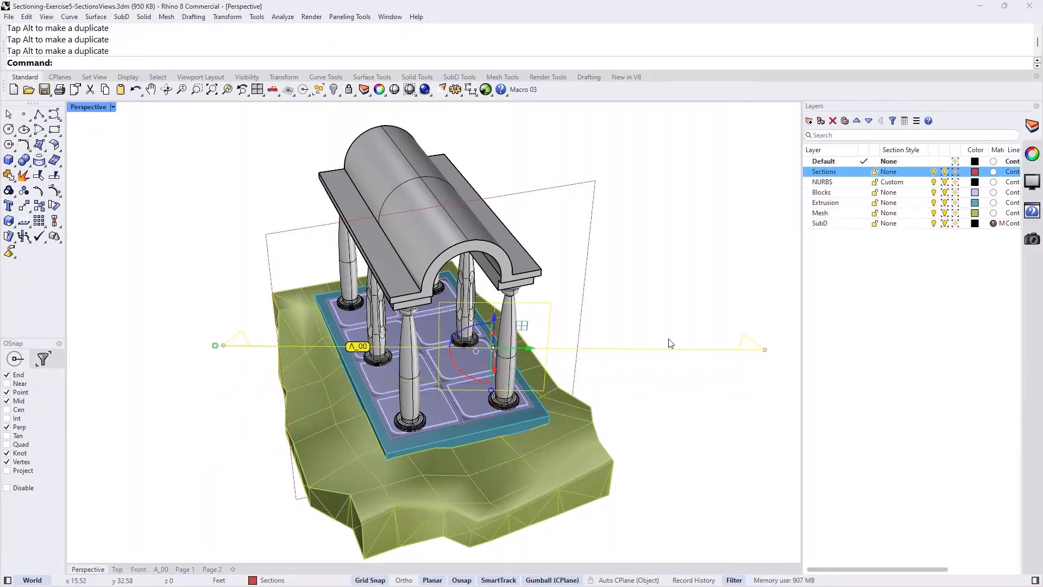
Enable A_00 clipping in the Perspective view again and check the angled section.
{"action": "left_click", "coordinate": [1037, 157]}
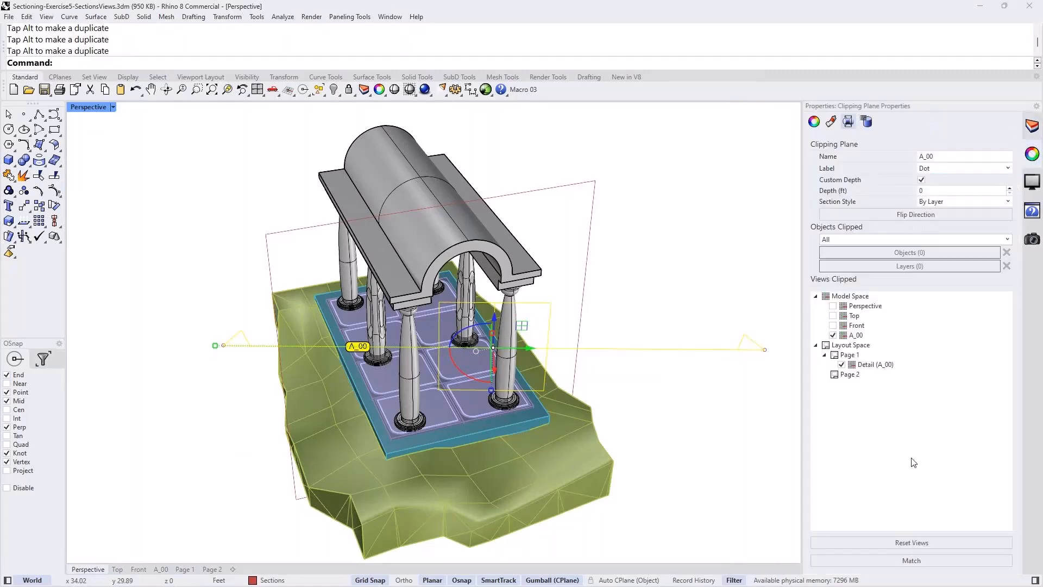
{"action": "left_click", "coordinate": [832, 306]}
{"action": "right_click_drag", "start_coordinate": [498, 378], "coordinate": [550, 452]}
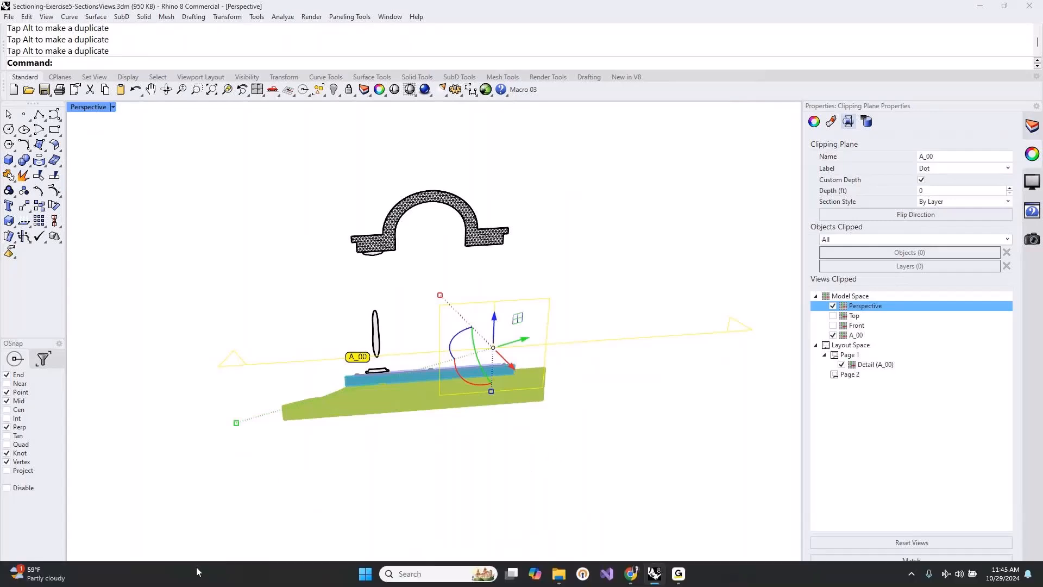
Restore the named view A_00 in the Page 1 detail, enlarge and centre the section, then leave the detail.
{"action": "left_click", "coordinate": [185, 569]}
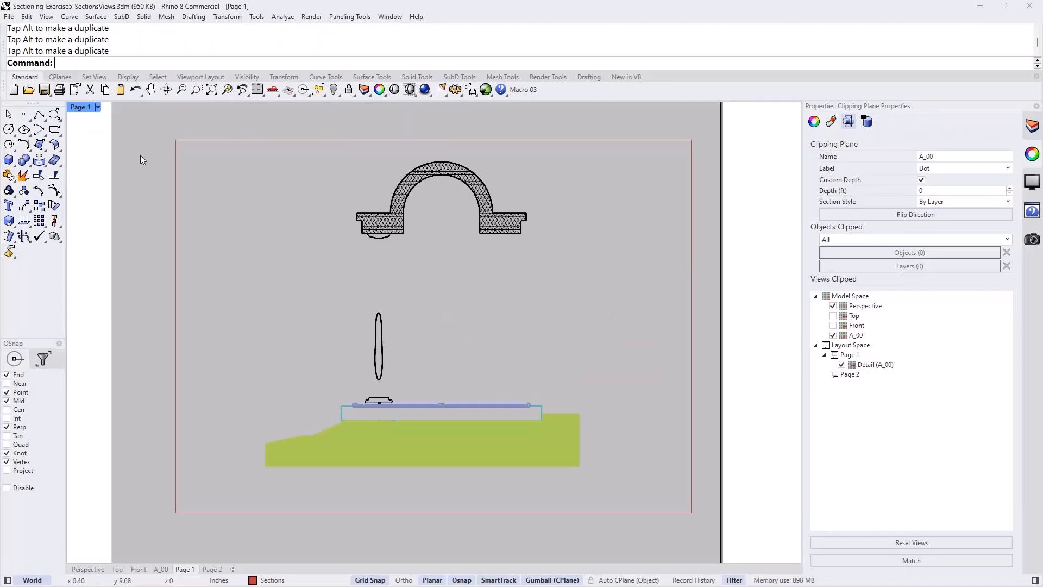
{"action": "double_click", "coordinate": [271, 207]}
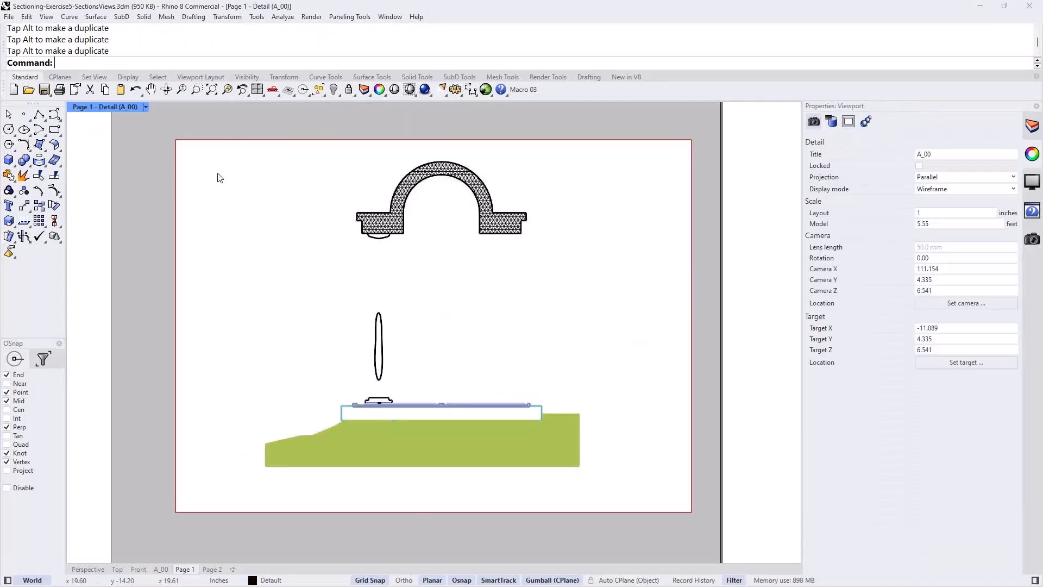
{"action": "left_click", "coordinate": [146, 108]}
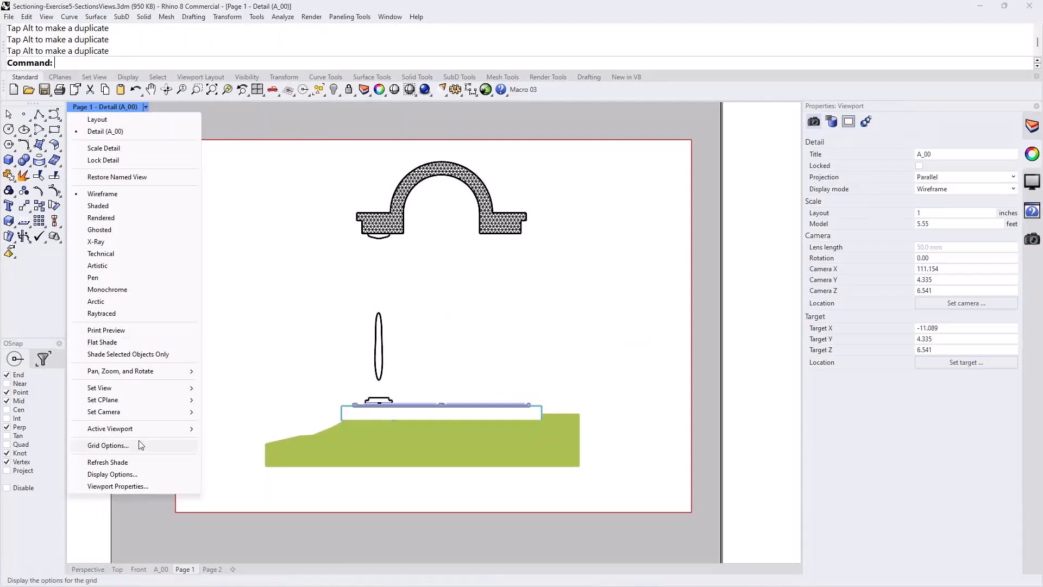
{"action": "mouse_move", "coordinate": [160, 390]}
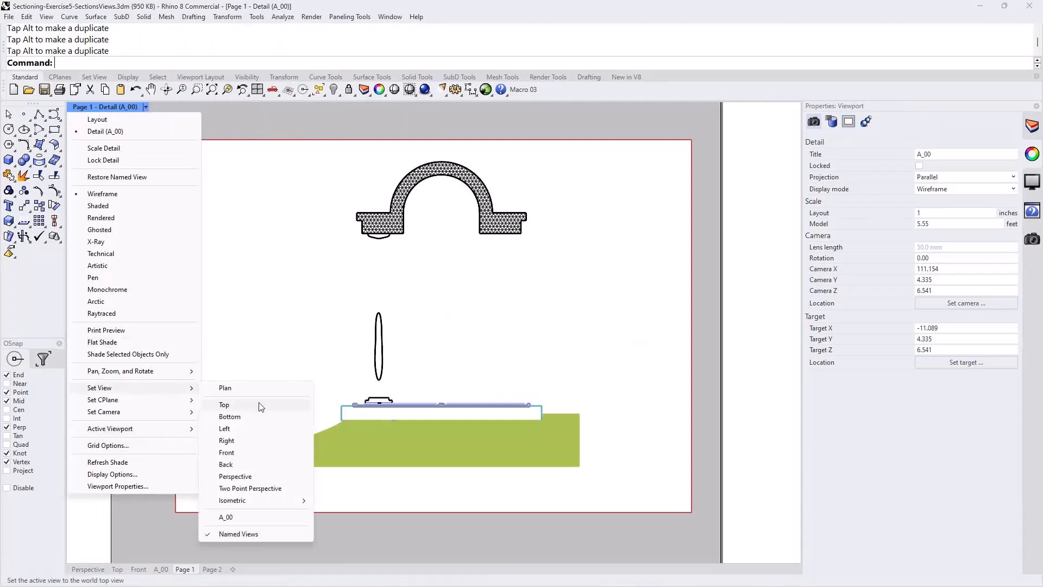
{"action": "left_click", "coordinate": [239, 516]}
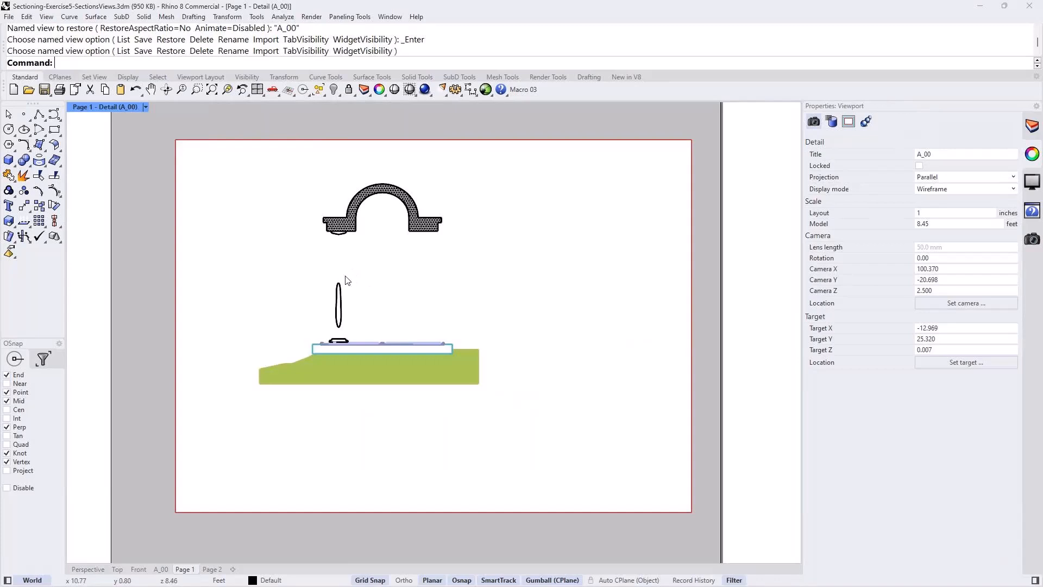
{"action": "scroll", "coordinate": [348, 277], "scroll_direction": "up", "scroll_amount": 2}
{"action": "right_click_drag", "start_coordinate": [350, 288], "coordinate": [382, 308]}
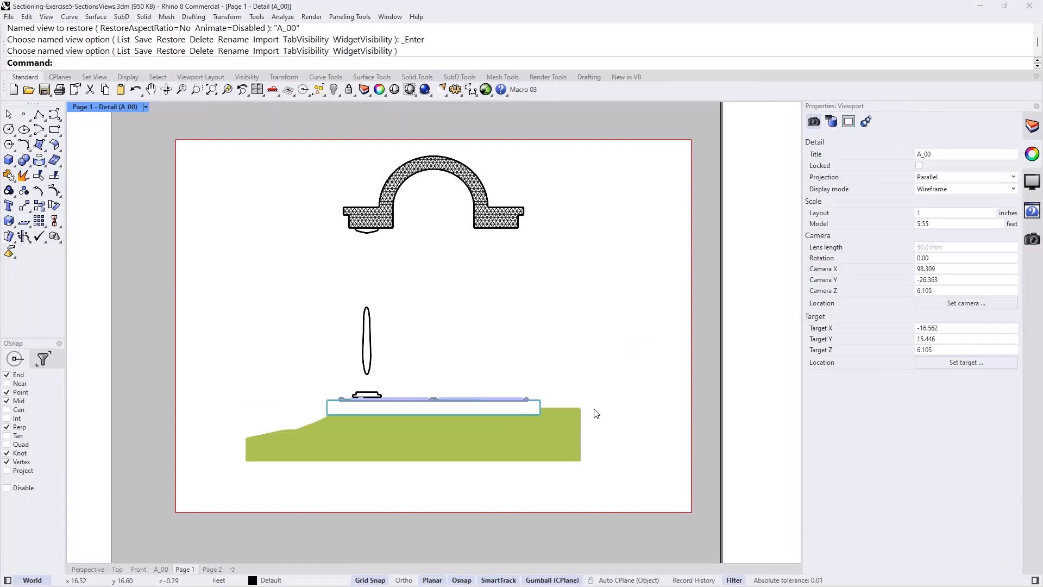
{"action": "double_click", "coordinate": [704, 411]}
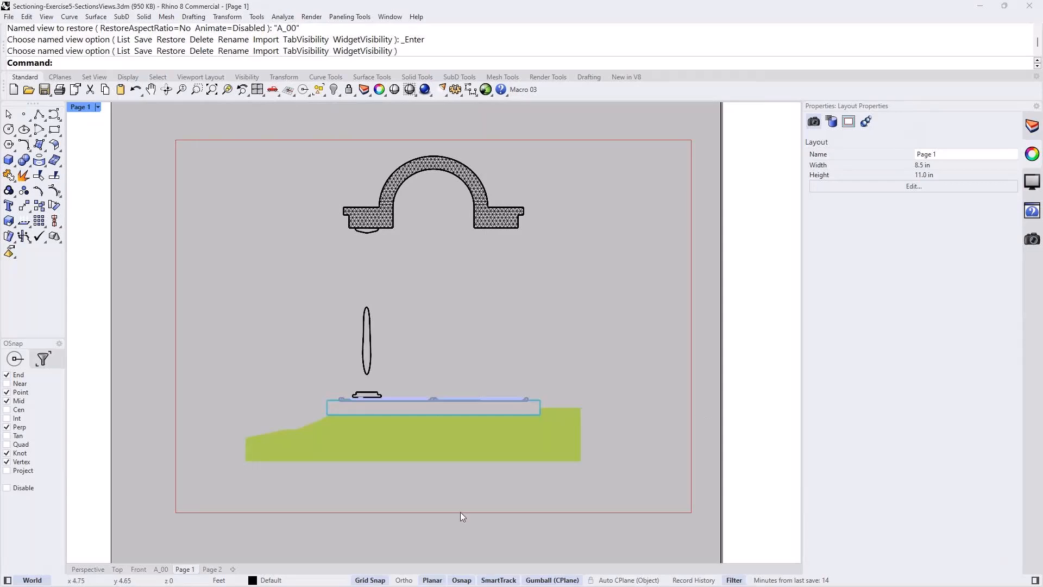
Open the Page 1 print settings and compare vector and raster output of the angled section.
{"action": "left_click", "coordinate": [98, 107]}
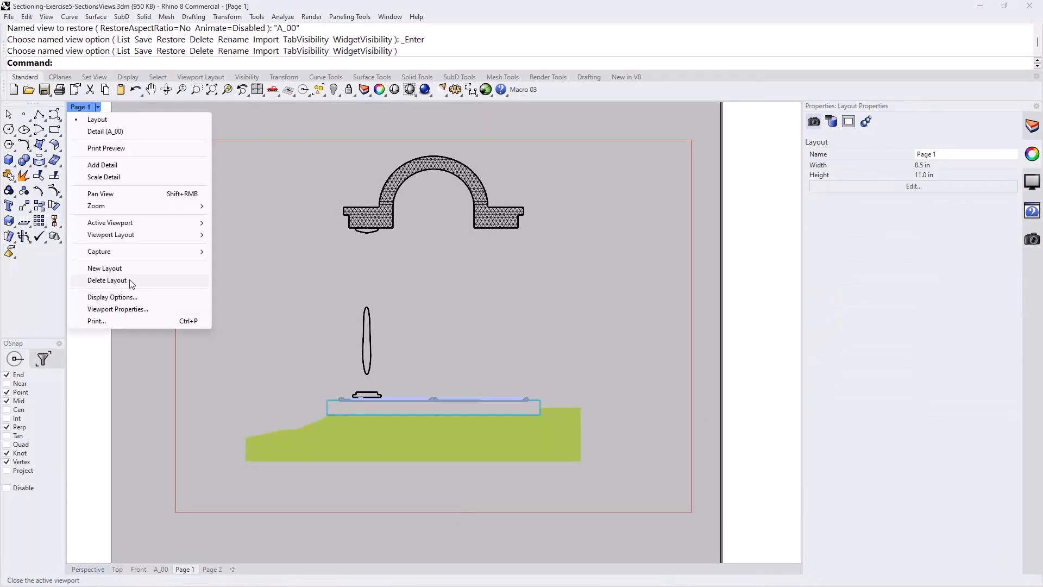
{"action": "left_click", "coordinate": [109, 321]}
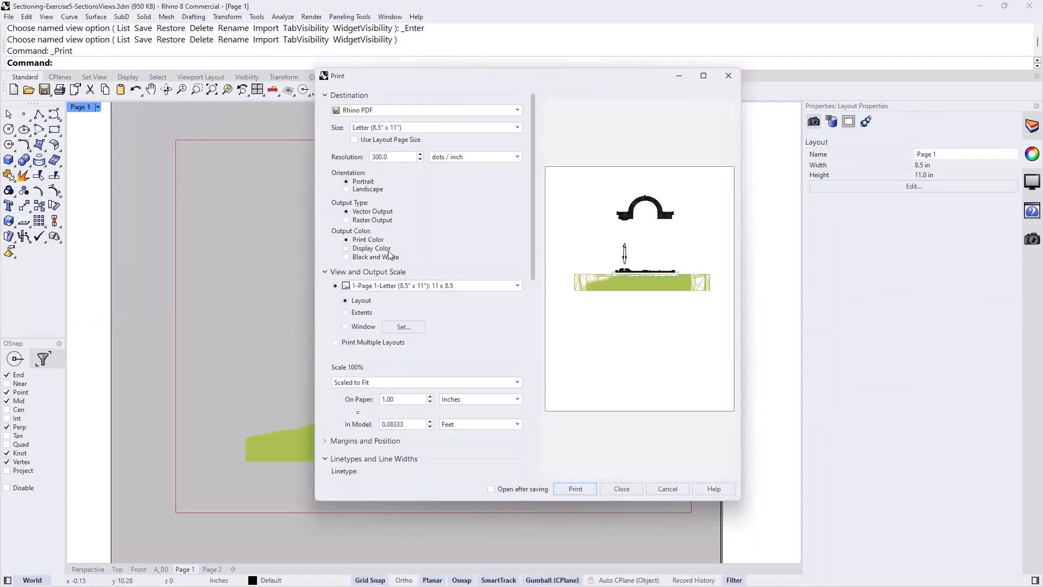
{"action": "left_click", "coordinate": [371, 213]}
{"action": "left_click", "coordinate": [364, 220]}
{"action": "left_click", "coordinate": [429, 110]}
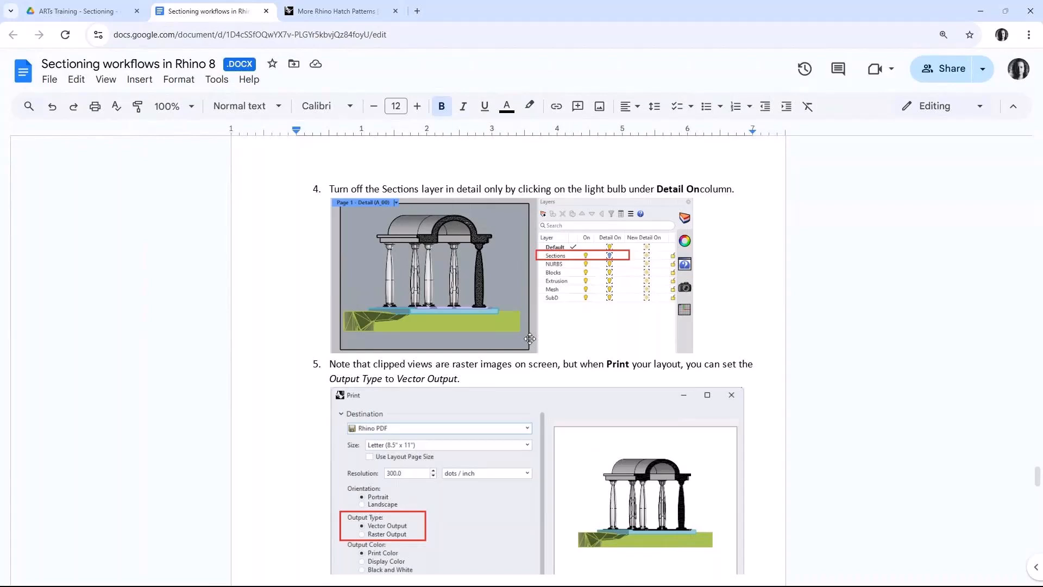
Switch to the Sectioning workflows in Rhino 8 document and review the instructions for setting the print output type.
{"action": "scroll", "coordinate": [529, 338], "scroll_direction": "down", "scroll_amount": 1}
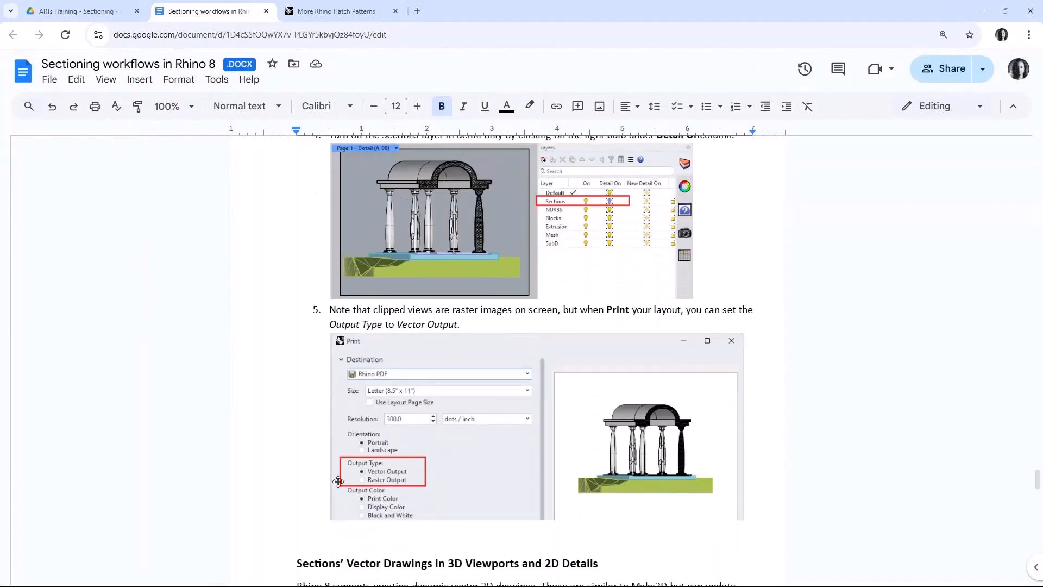